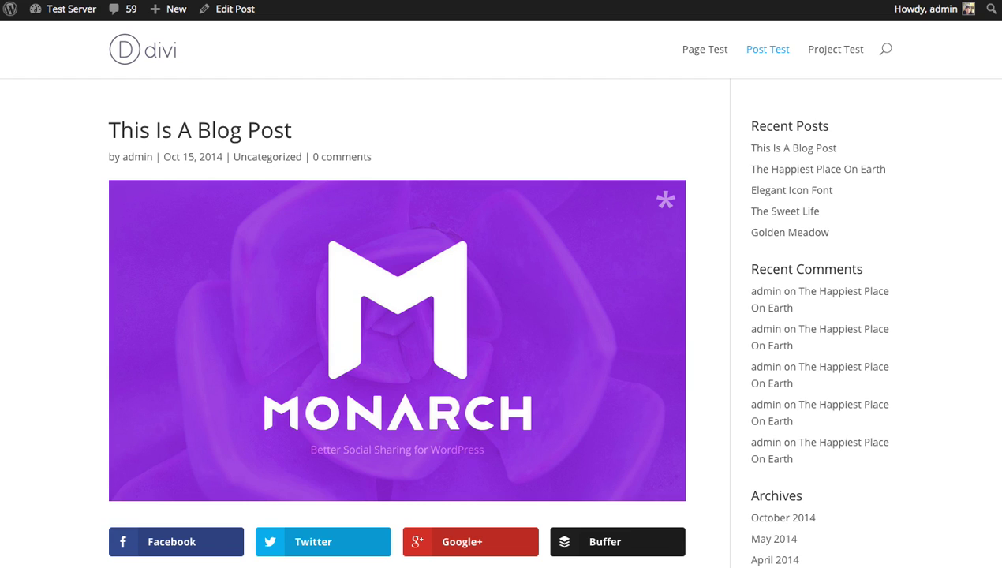
# Examine the social share buttons above and below the content of the blog post
pyautogui.scroll(-5, 501, 316)
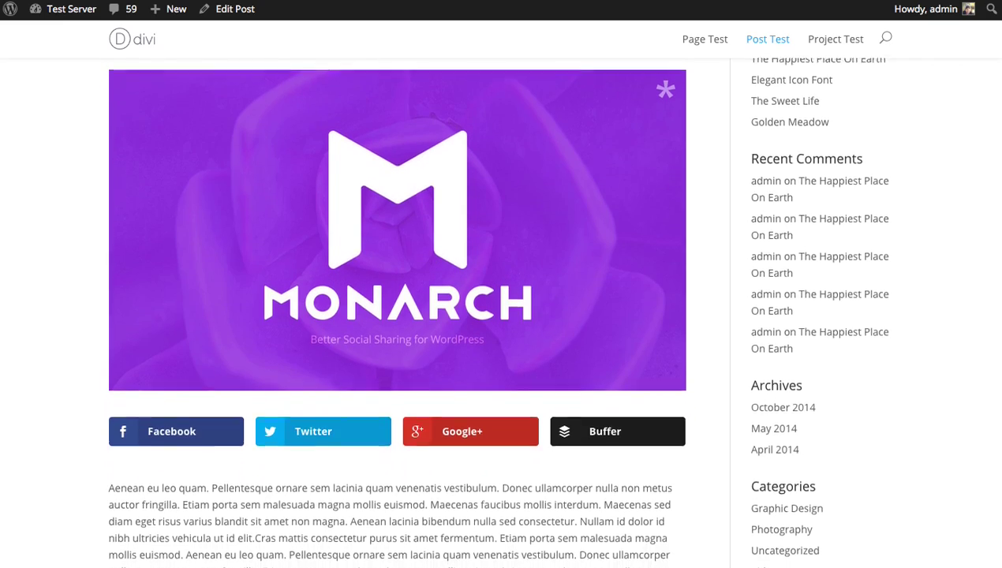
pyautogui.scroll(-2, 501, 316)
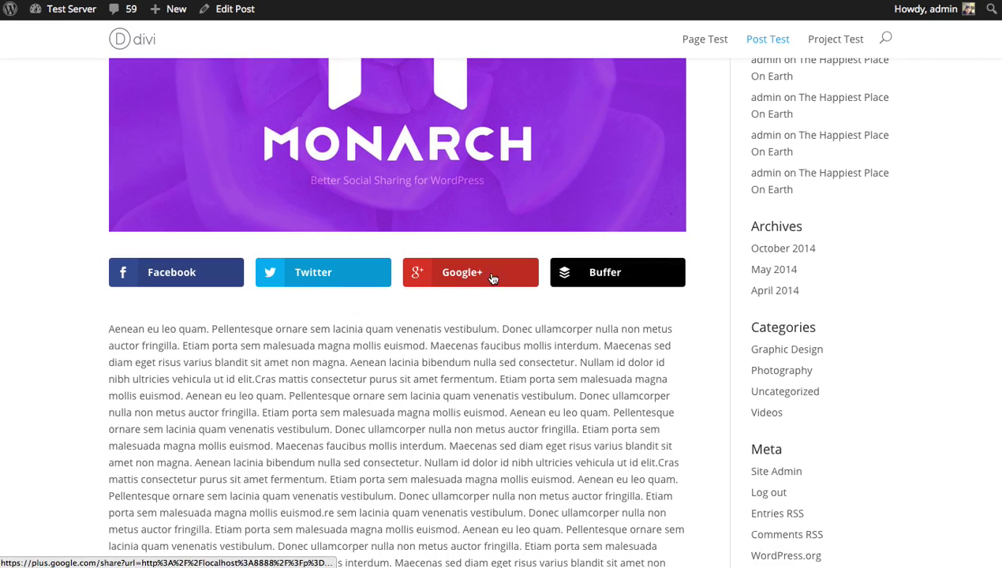
pyautogui.scroll(-15, 998, 355)
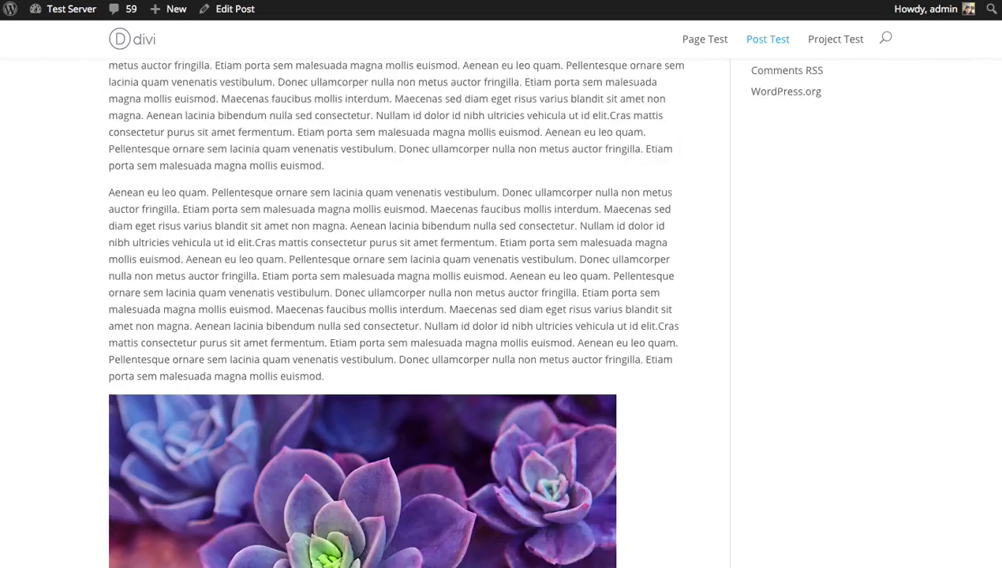
pyautogui.scroll(-3, 991, 474)
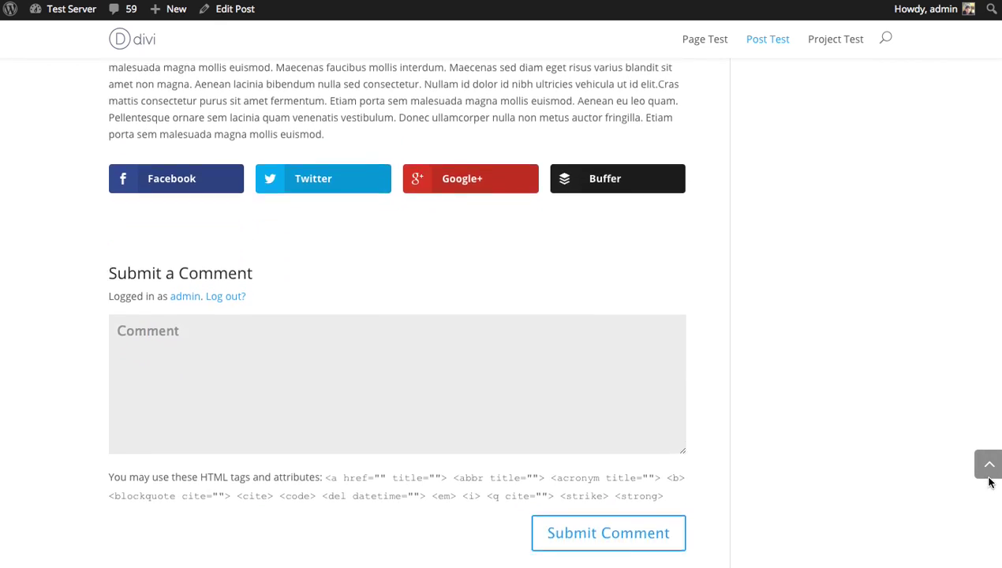
pyautogui.scroll(4, 990, 469)
pyautogui.scroll(2, 991, 430)
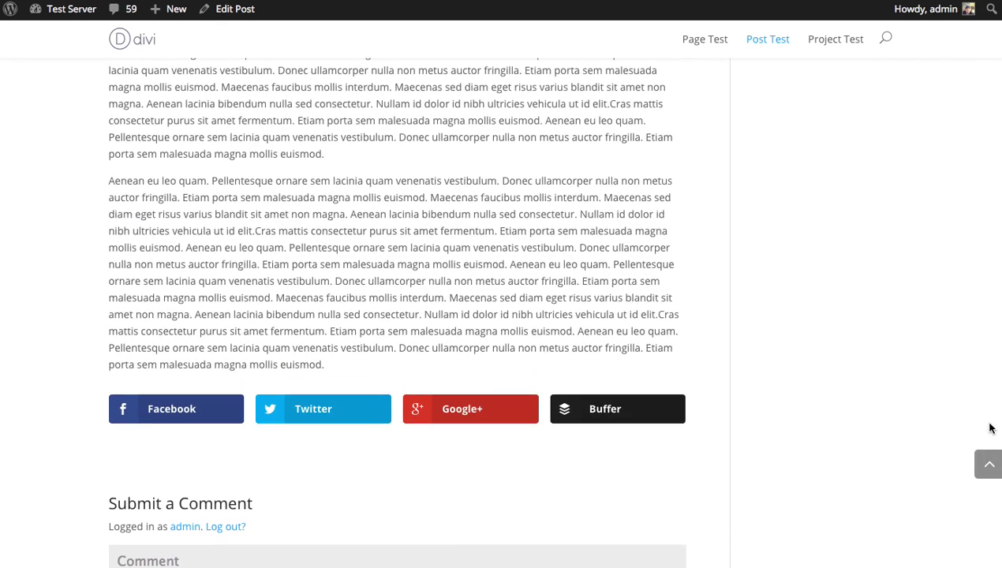
pyautogui.scroll(-4, 990, 442)
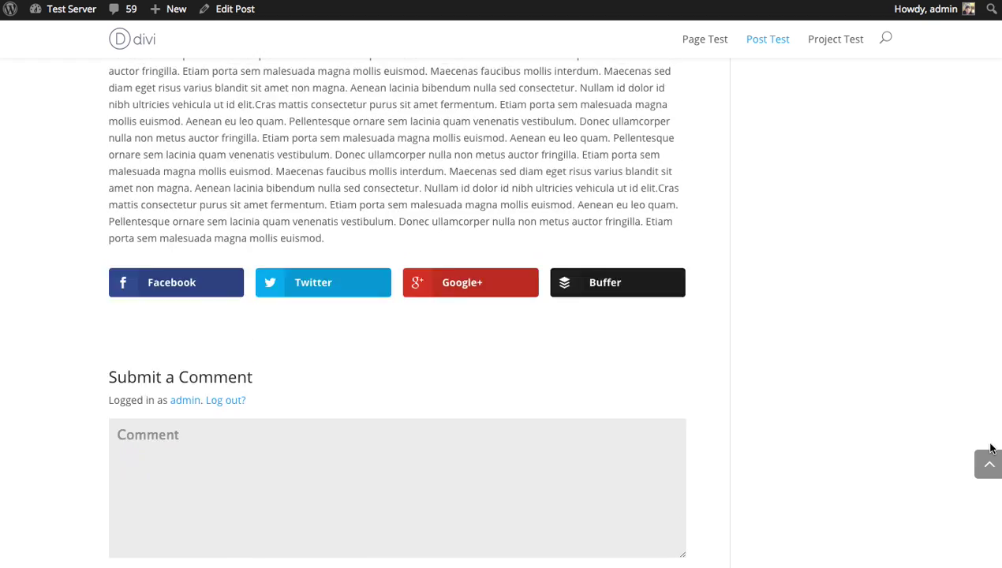
pyautogui.scroll(12, 993, 216)
pyautogui.scroll(3, 396, 284)
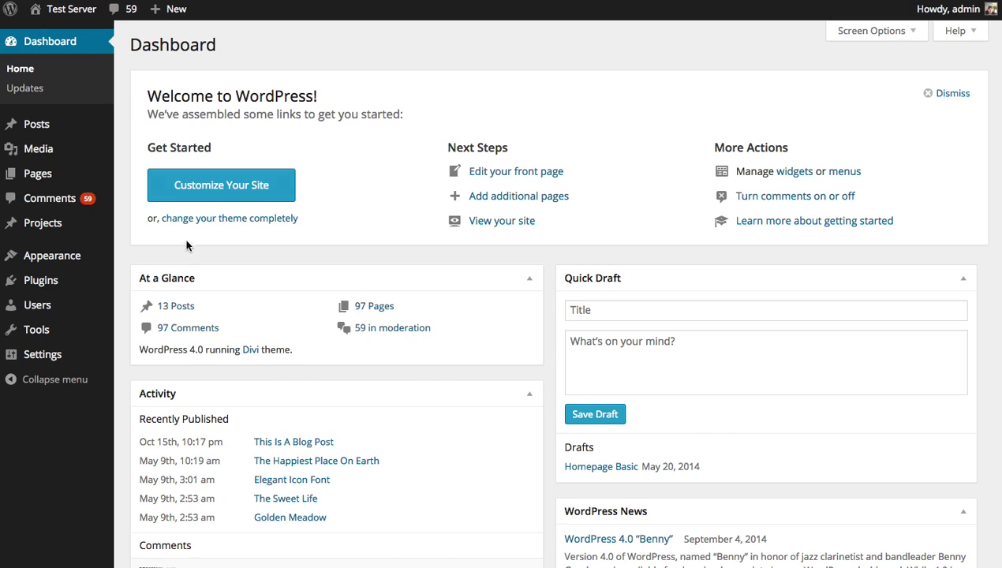
# Open the Monarch settings in the WordPress dashboard and enable the Inline sharing location
pyautogui.moveTo(43, 338)
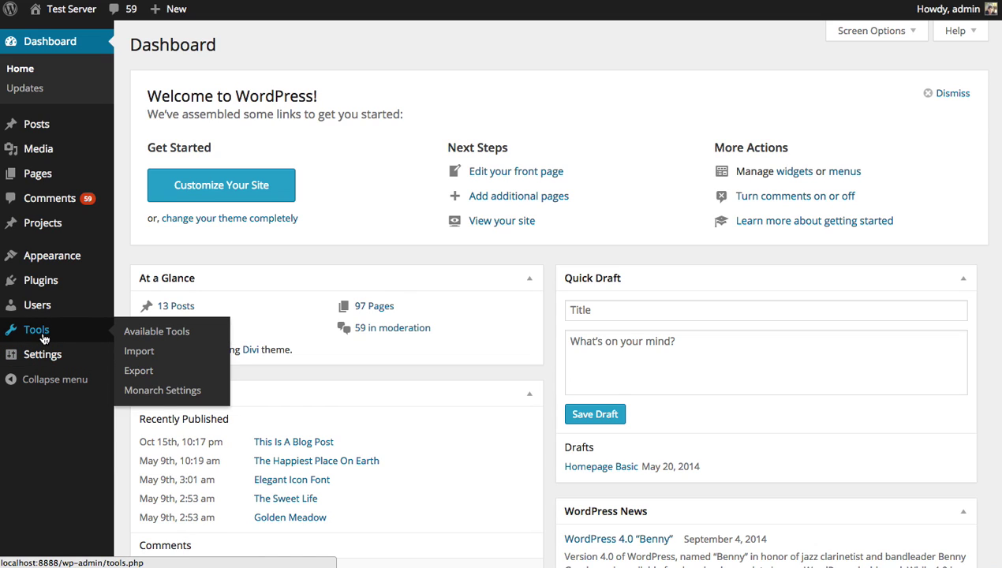
pyautogui.click(192, 390)
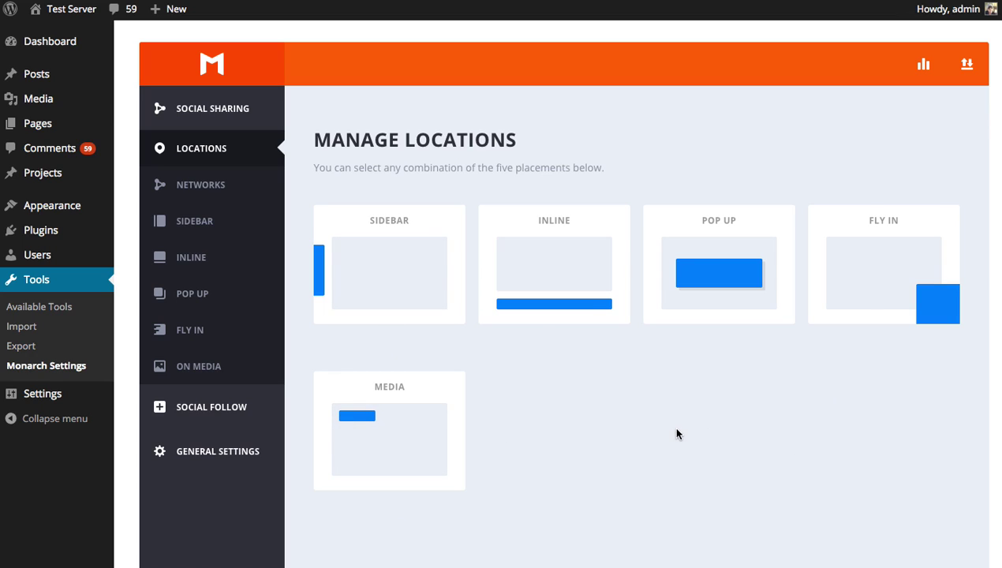
pyautogui.click(556, 257)
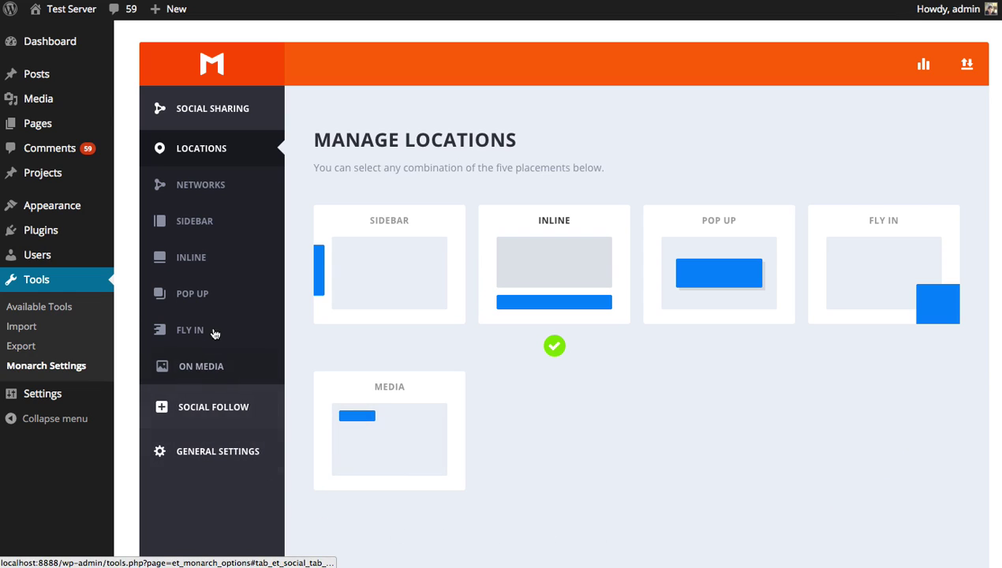
# Open the inline share icon configuration and review its style, shape, display, color and post type settings
pyautogui.click(201, 259)
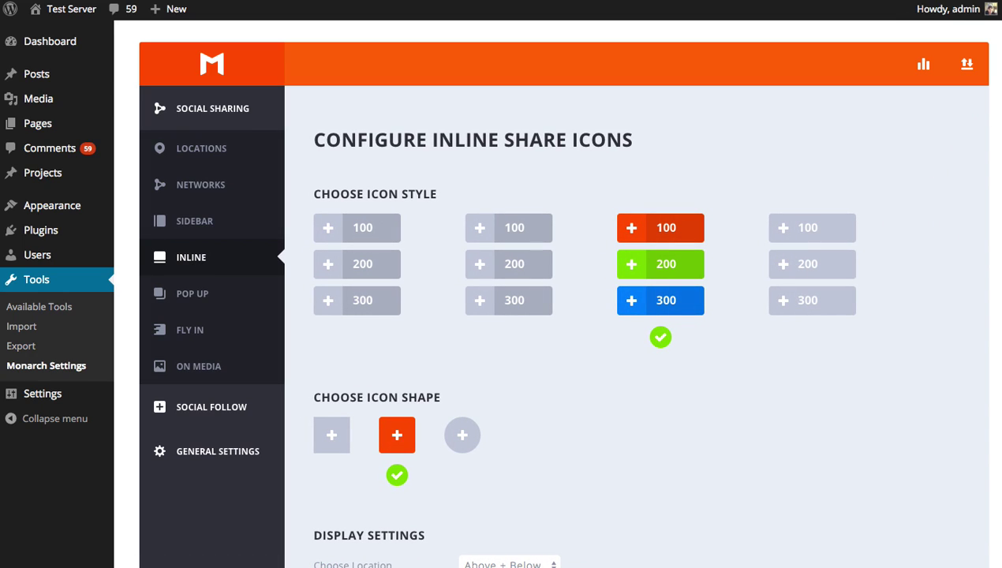
pyautogui.scroll(-2, 559, 292)
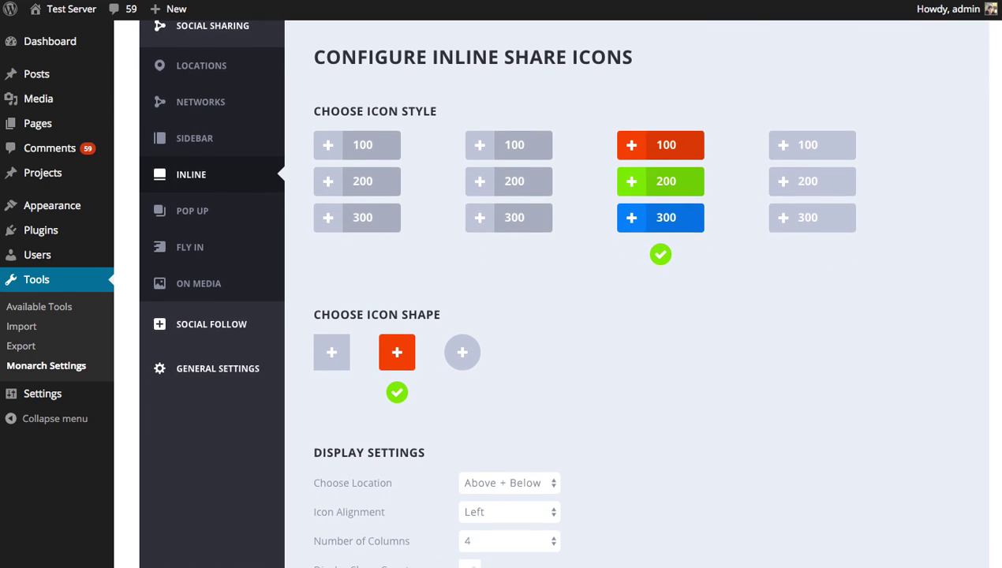
pyautogui.scroll(-1, 560, 292)
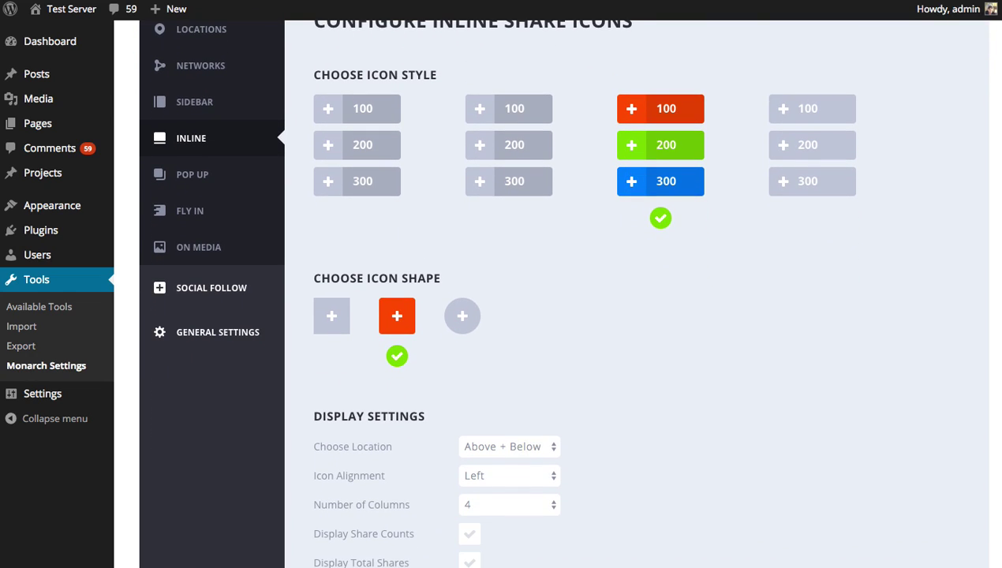
pyautogui.scroll(-4, 559, 292)
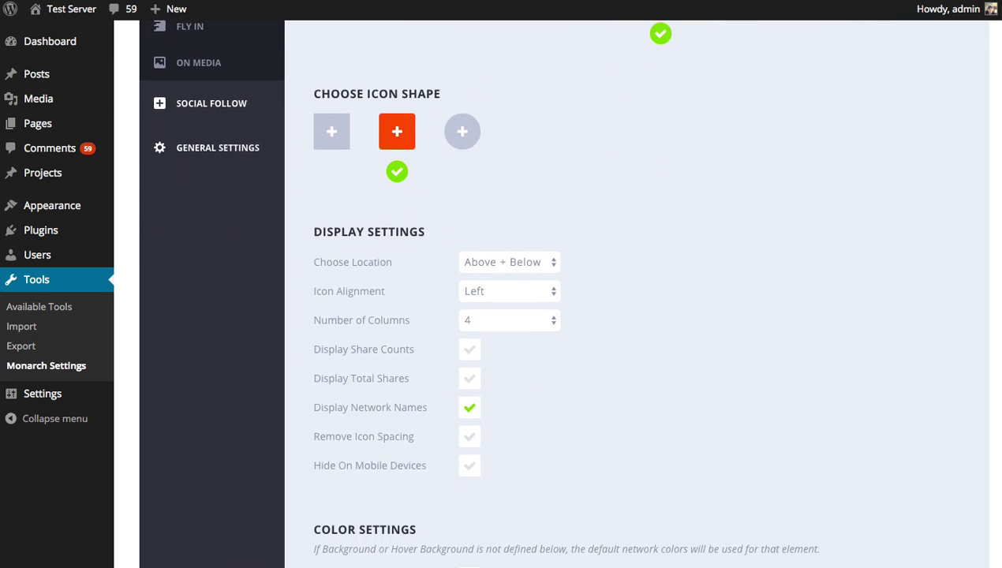
pyautogui.scroll(-5, 560, 292)
pyautogui.scroll(-5, 559, 292)
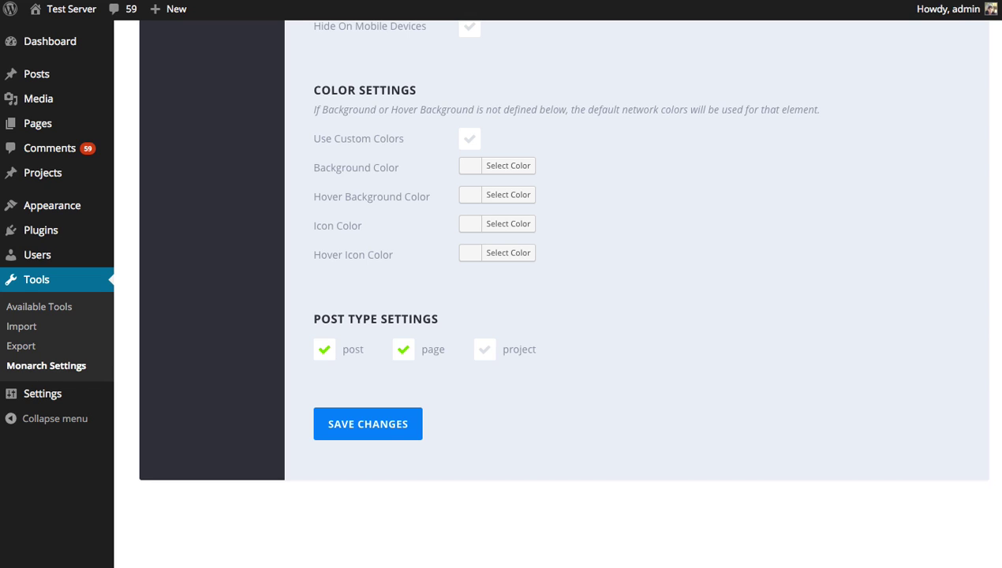
pyautogui.scroll(10, 990, 226)
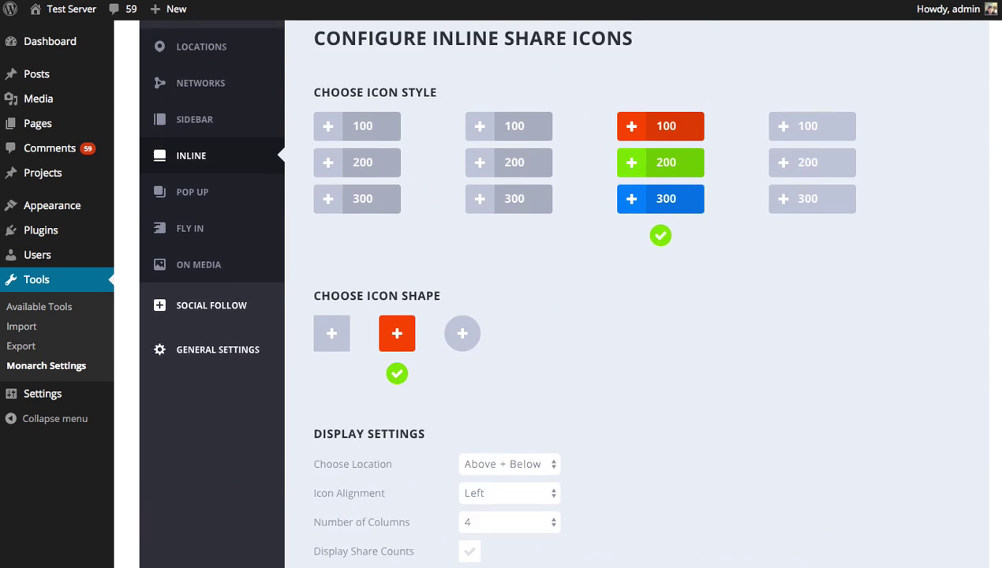
pyautogui.scroll(-2, 564, 292)
pyautogui.scroll(2, 564, 292)
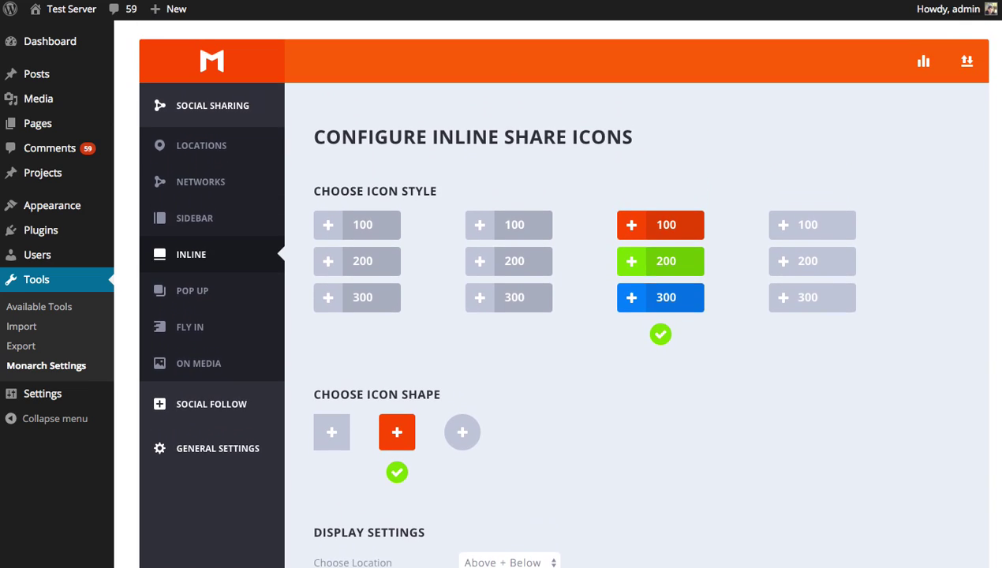
# Choose the fourth icon style and the circular icon shape for the inline share icons
pyautogui.scroll(-1, 563, 292)
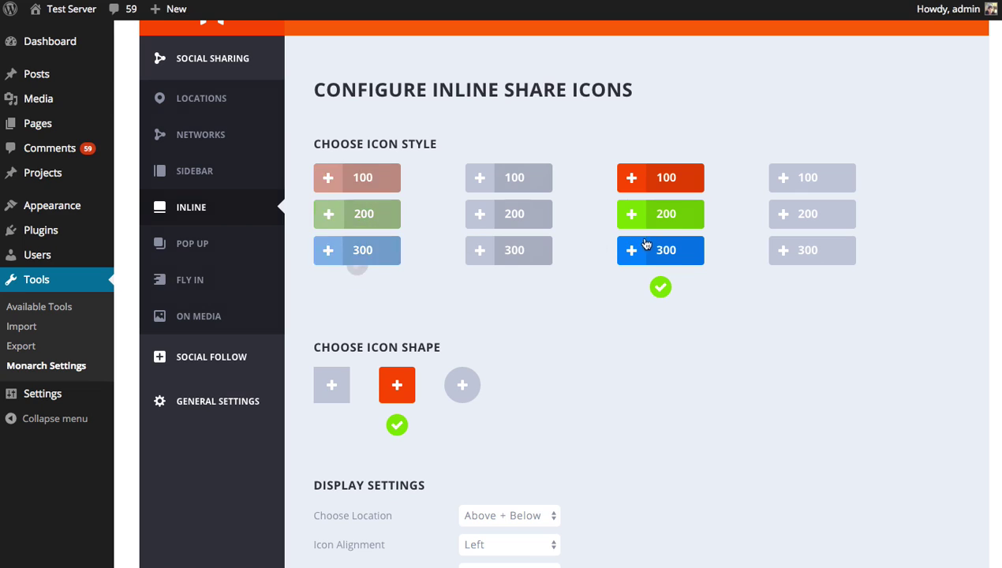
pyautogui.click(831, 216)
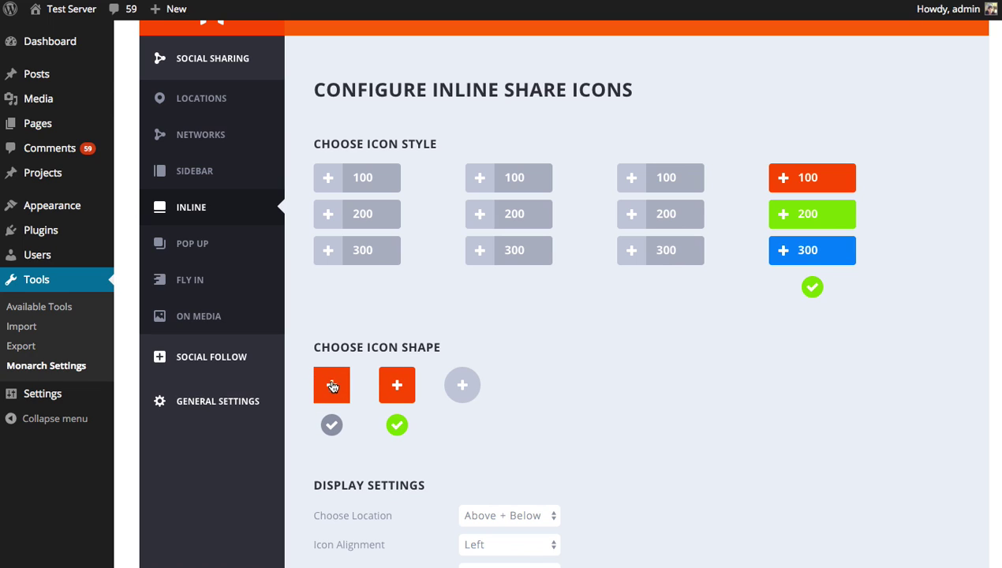
pyautogui.click(466, 386)
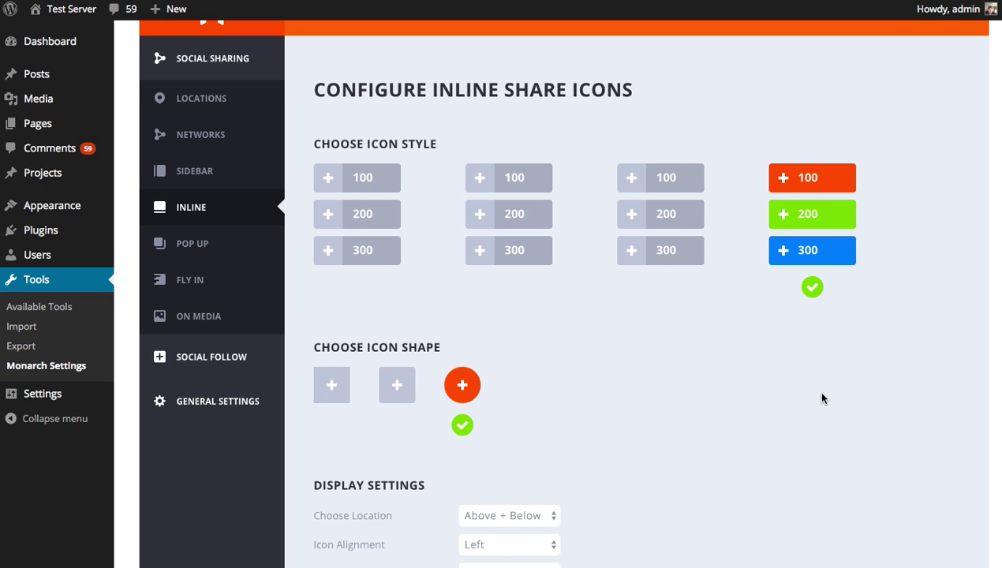
# Set the inline share icons' location to Above Content and save the changes
pyautogui.scroll(-5, 821, 399)
pyautogui.scroll(-1, 829, 392)
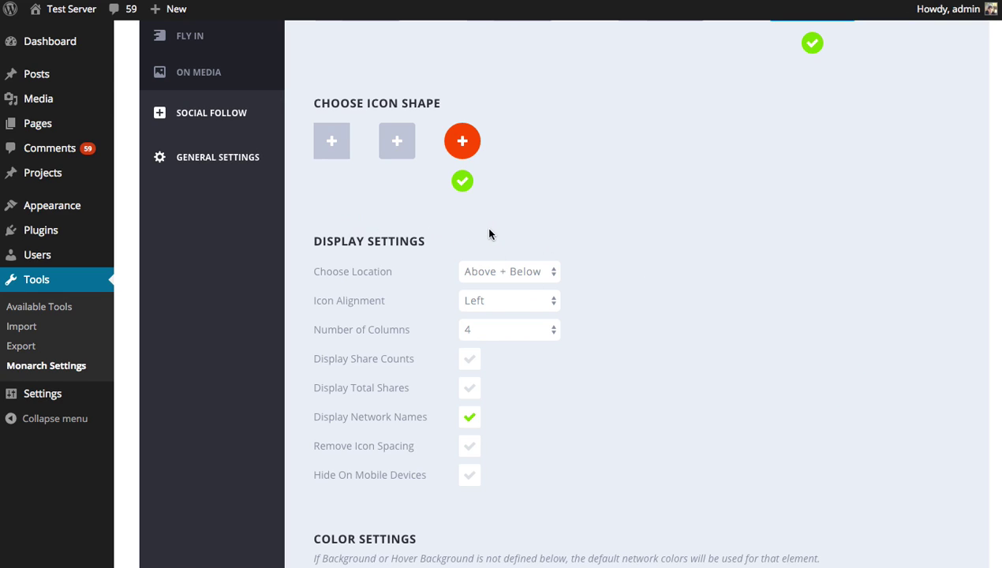
pyautogui.click(522, 274)
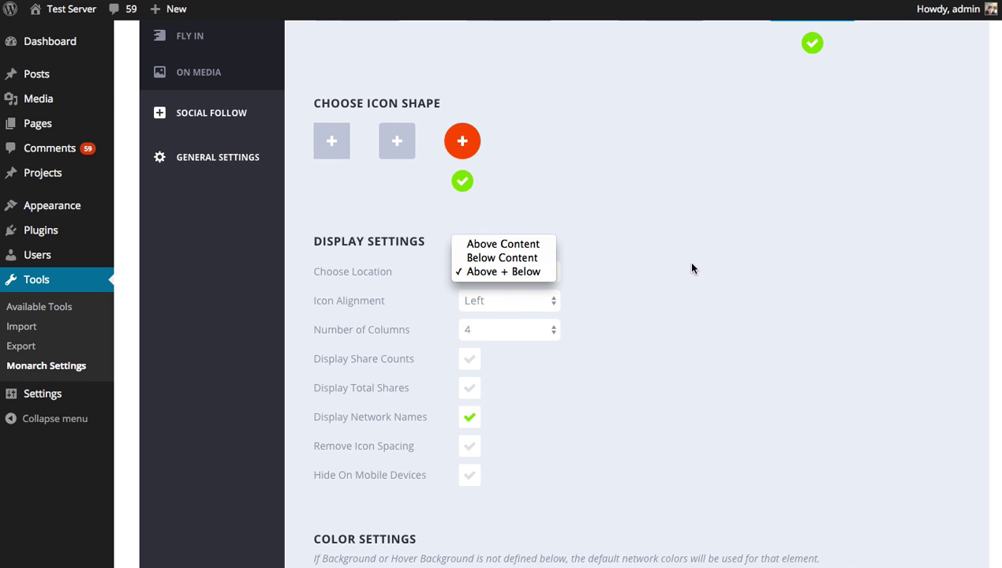
pyautogui.click(693, 269)
pyautogui.click(517, 272)
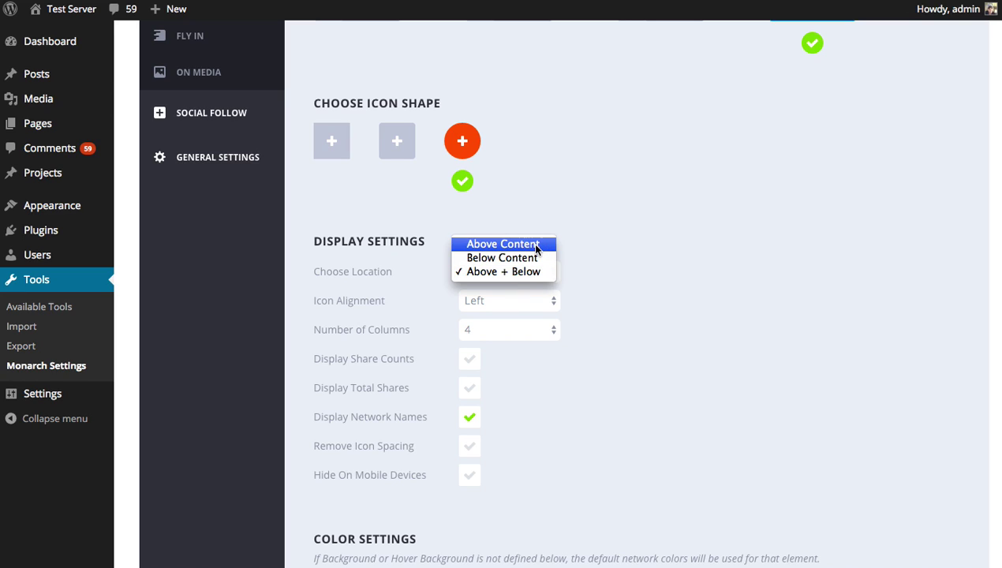
pyautogui.click(535, 246)
pyautogui.scroll(-5, 642, 284)
pyautogui.scroll(1, 648, 347)
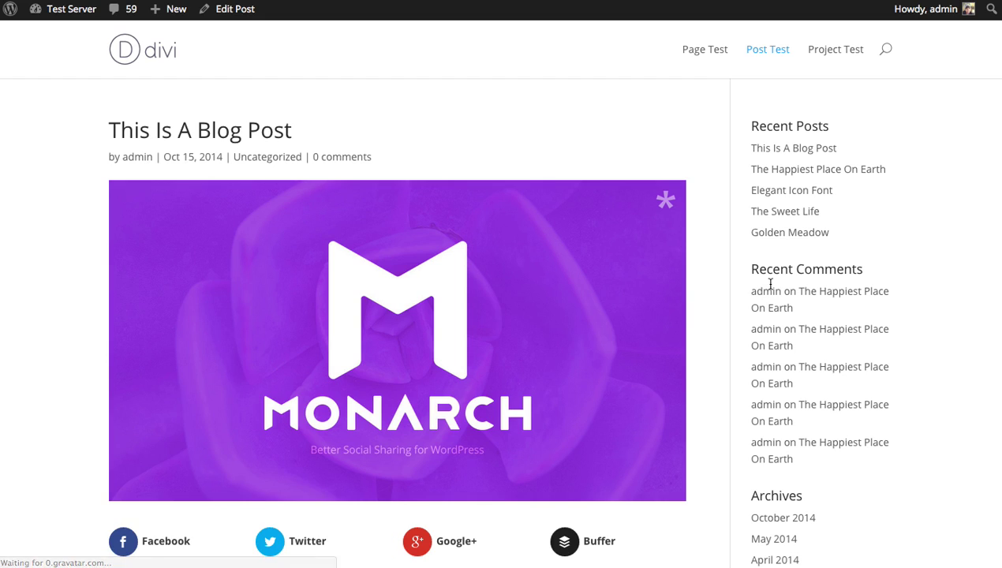
# Check how the circular share icons look above the blog post's content, and return to the inline settings
pyautogui.scroll(-2, 500, 316)
pyautogui.scroll(-2, 600, 379)
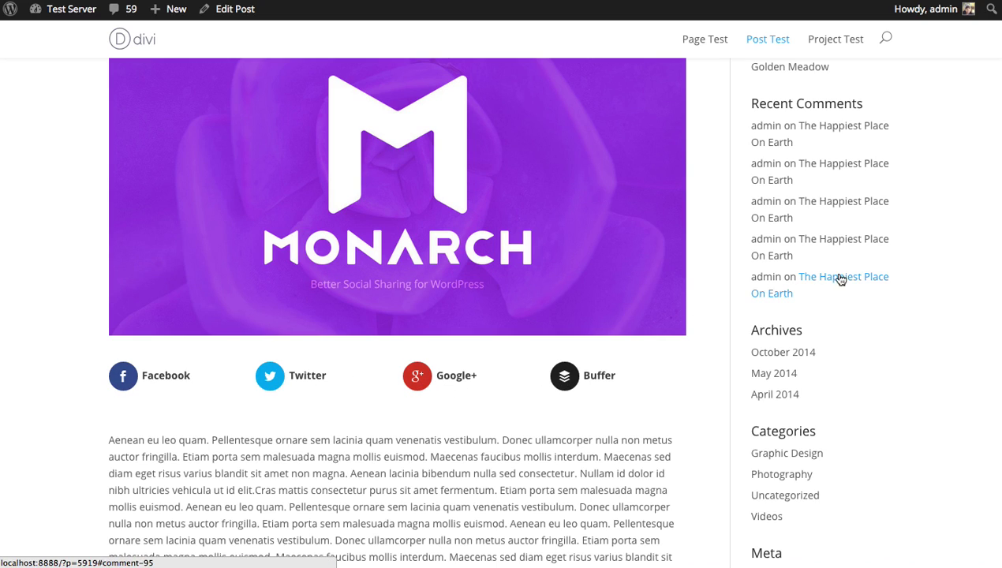
pyautogui.scroll(3, 836, 281)
pyautogui.scroll(2, 836, 282)
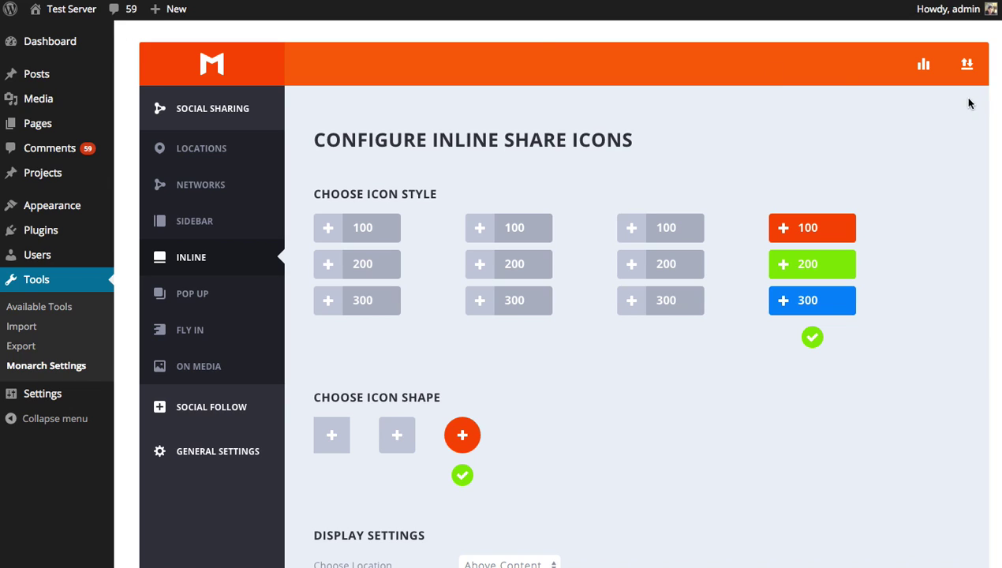
# Change the inline icon shape to the rounded square
pyautogui.scroll(-5, 996, 89)
pyautogui.scroll(-1, 995, 89)
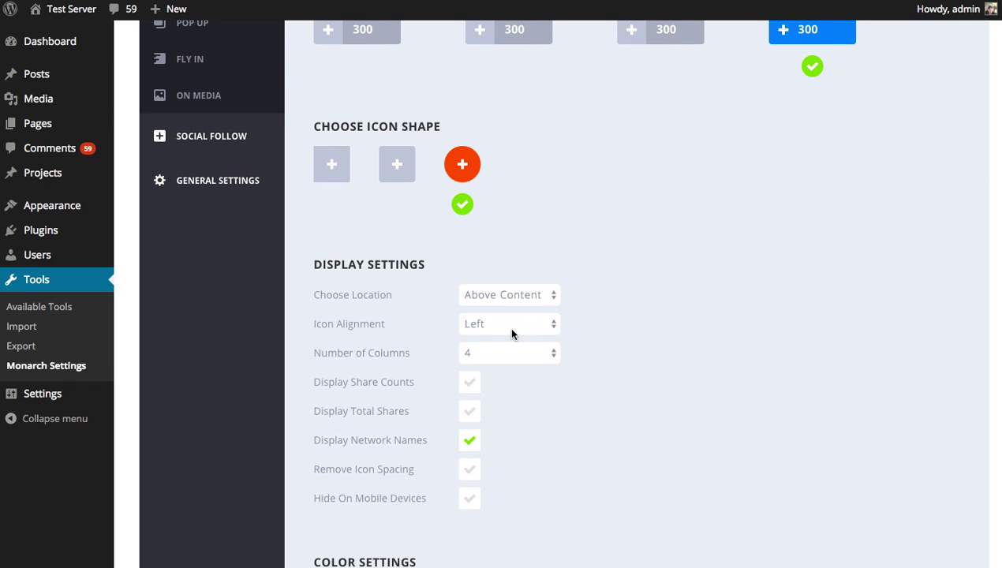
pyautogui.scroll(4, 606, 331)
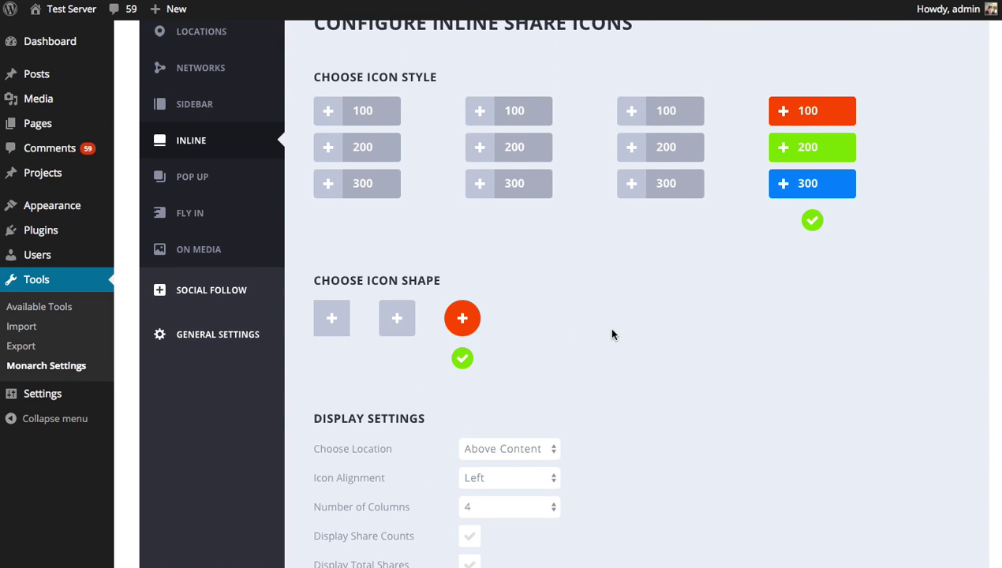
pyautogui.click(398, 325)
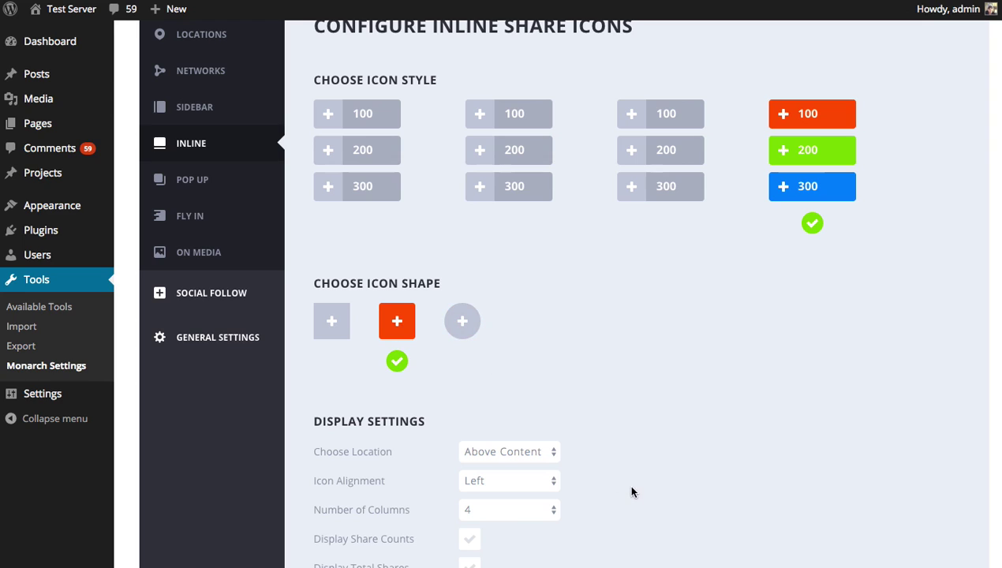
# Set the inline icon alignment to Centered and save the changes
pyautogui.scroll(-3, 652, 429)
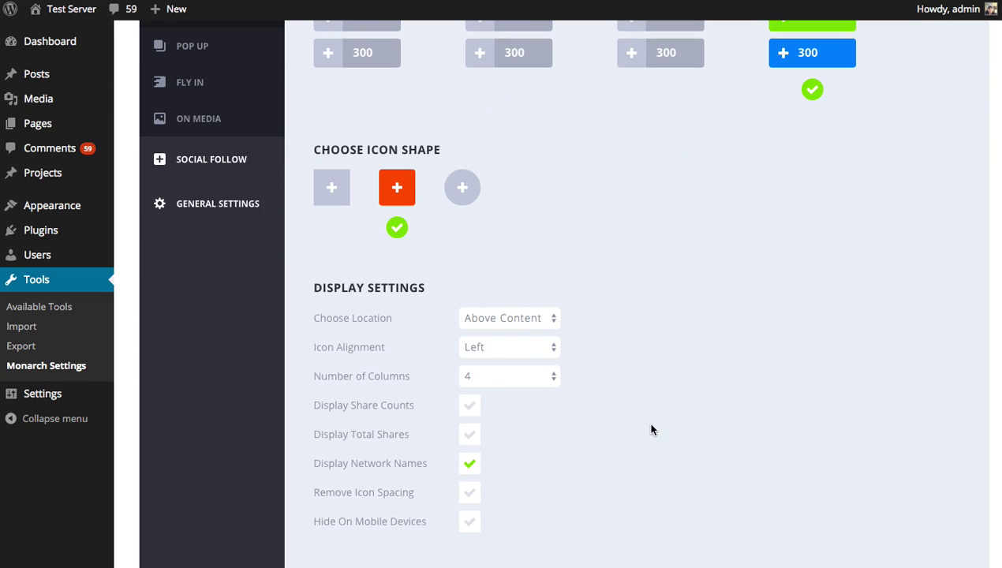
pyautogui.click(516, 349)
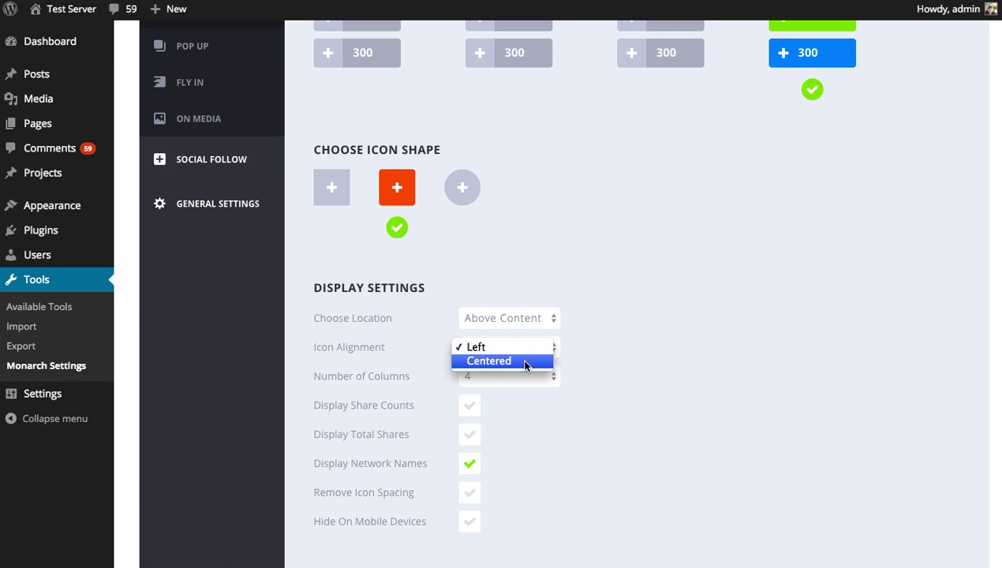
pyautogui.press('Return')
pyautogui.scroll(-5, 576, 410)
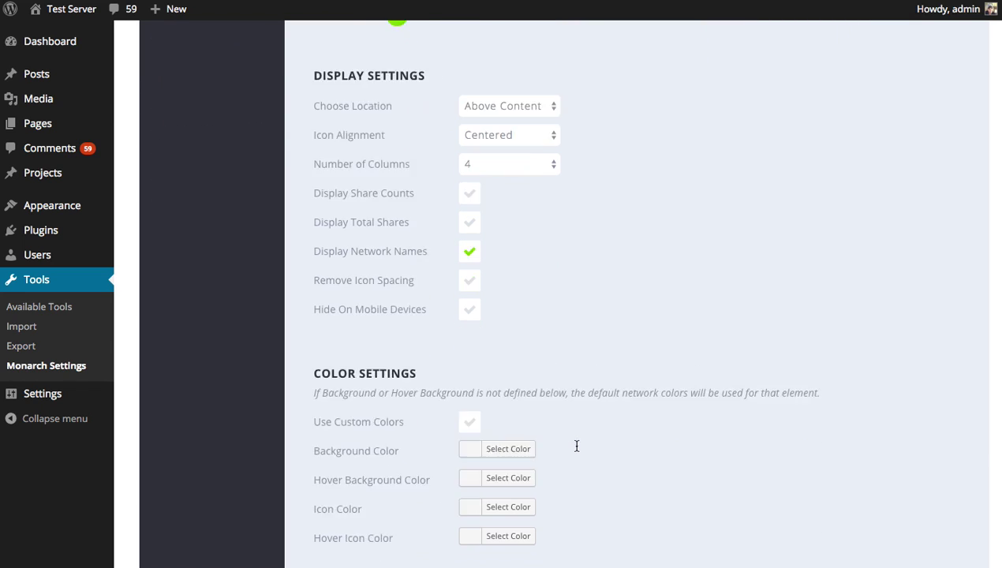
pyautogui.click(386, 542)
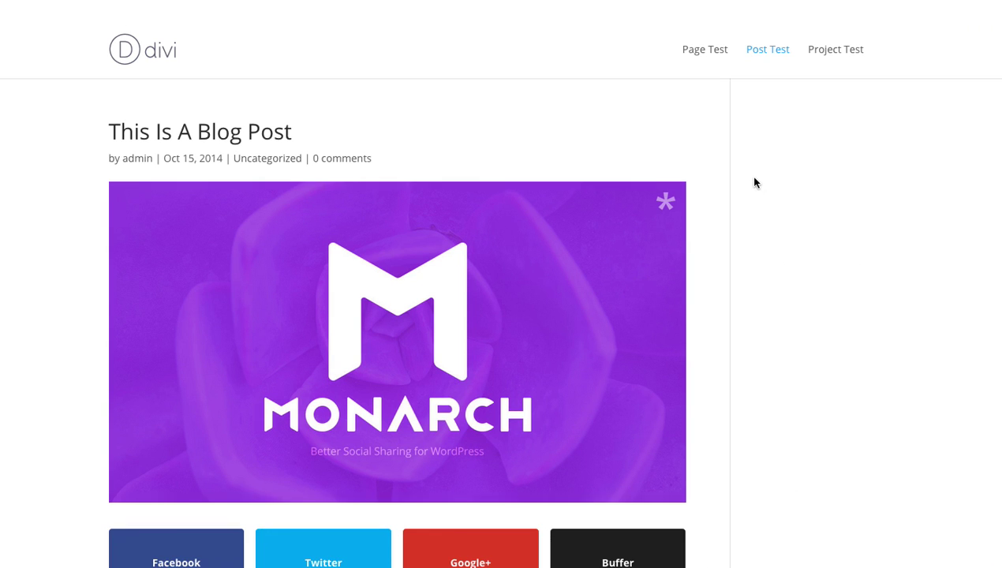
# Check how the centered share buttons look on the blog post
pyautogui.scroll(-1, 501, 316)
pyautogui.scroll(-1, 730, 305)
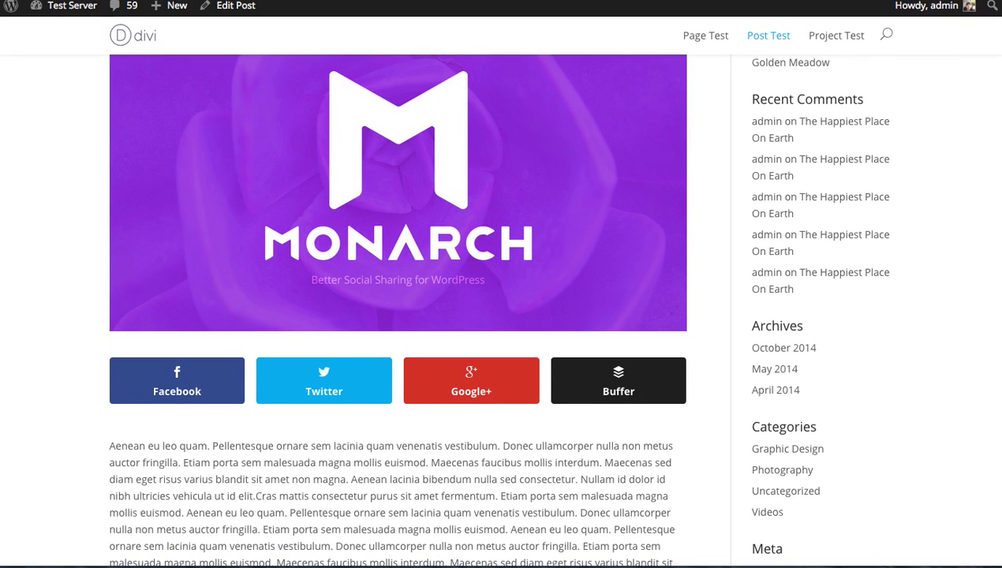
pyautogui.scroll(3, 998, 87)
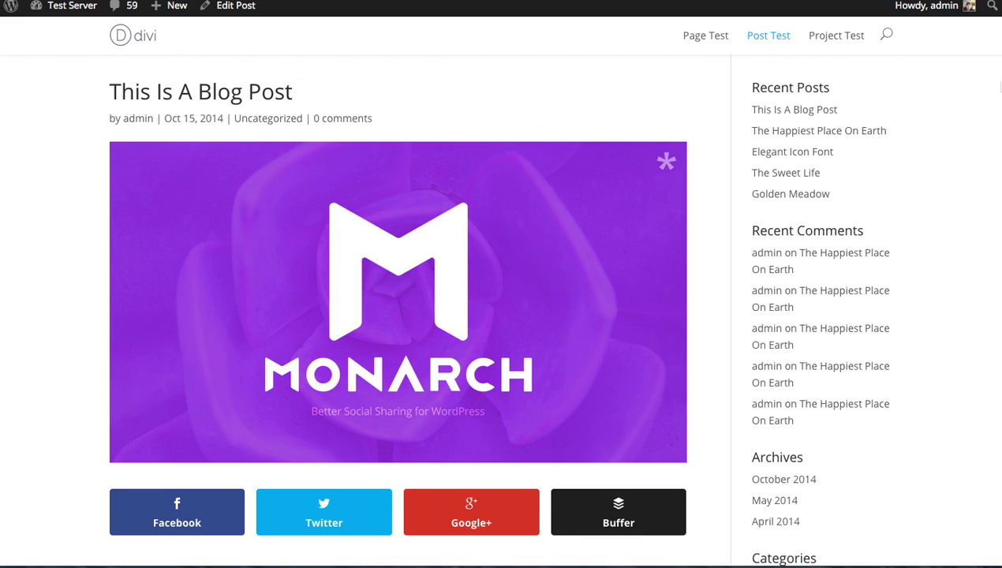
# Look over the four-column share buttons above the blog post's content
pyautogui.scroll(-3, 998, 86)
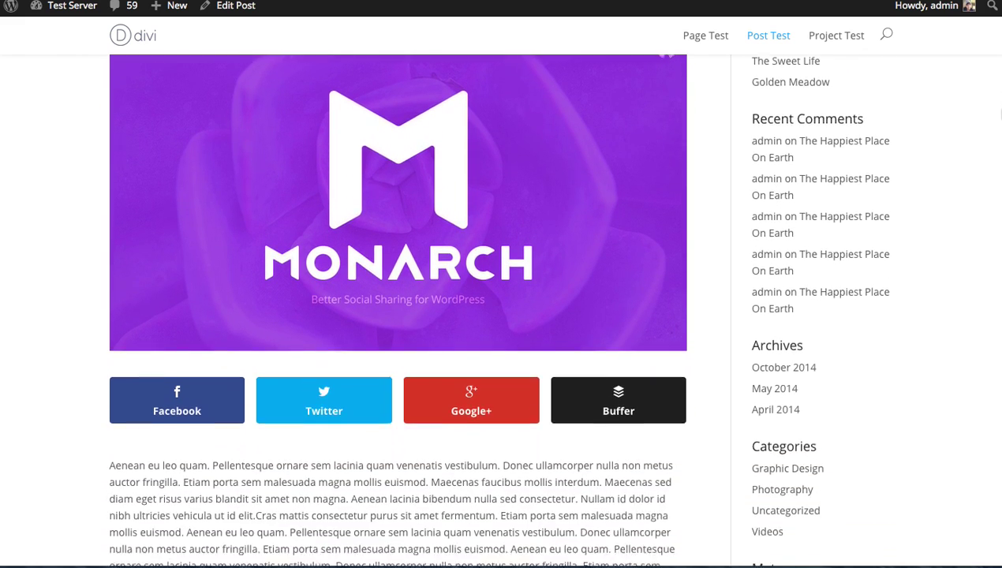
pyautogui.scroll(2, 999, 91)
pyautogui.scroll(1, 999, 91)
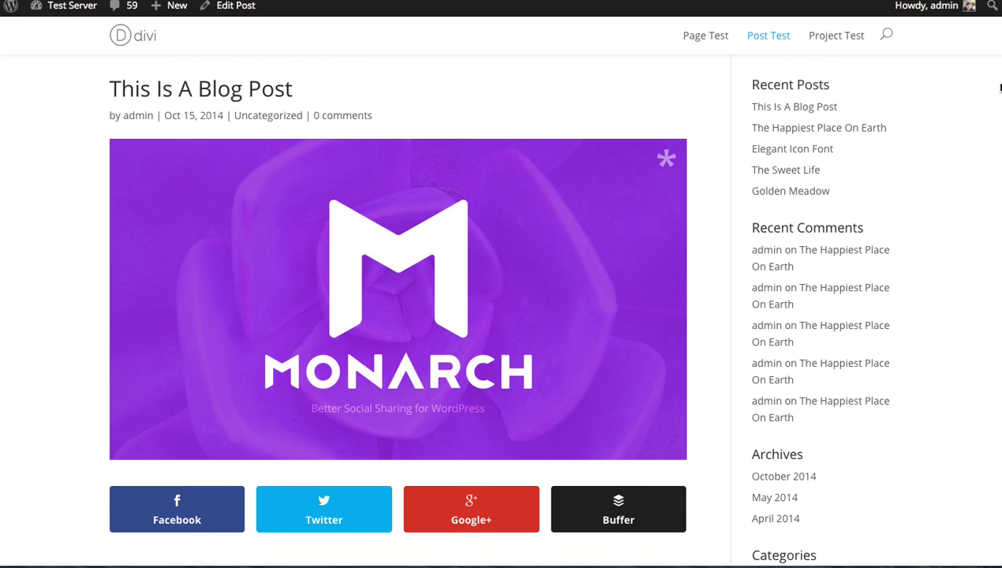
pyautogui.scroll(-3, 995, 93)
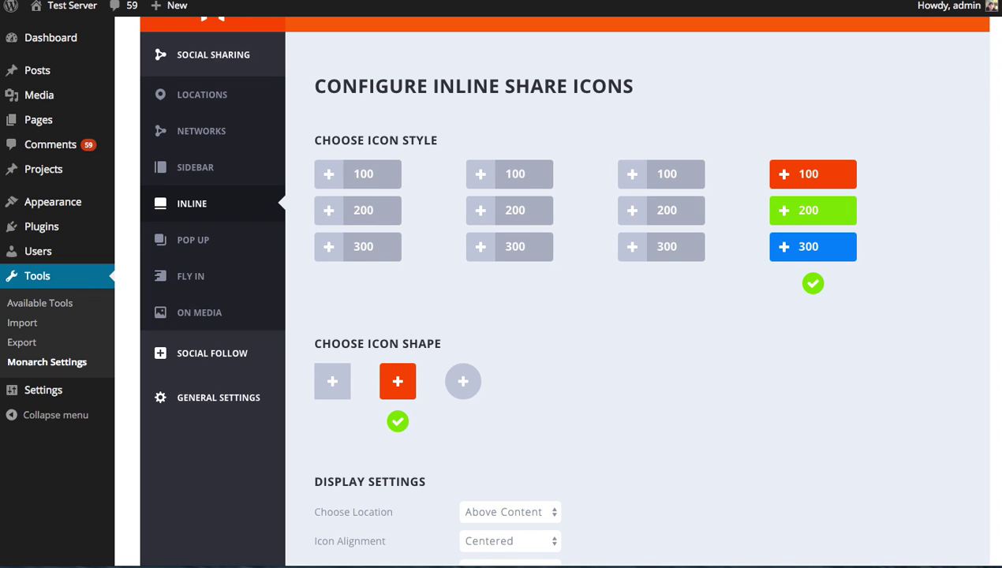
# Set the inline icons' number of columns to 2 and save the changes
pyautogui.scroll(-4, 561, 288)
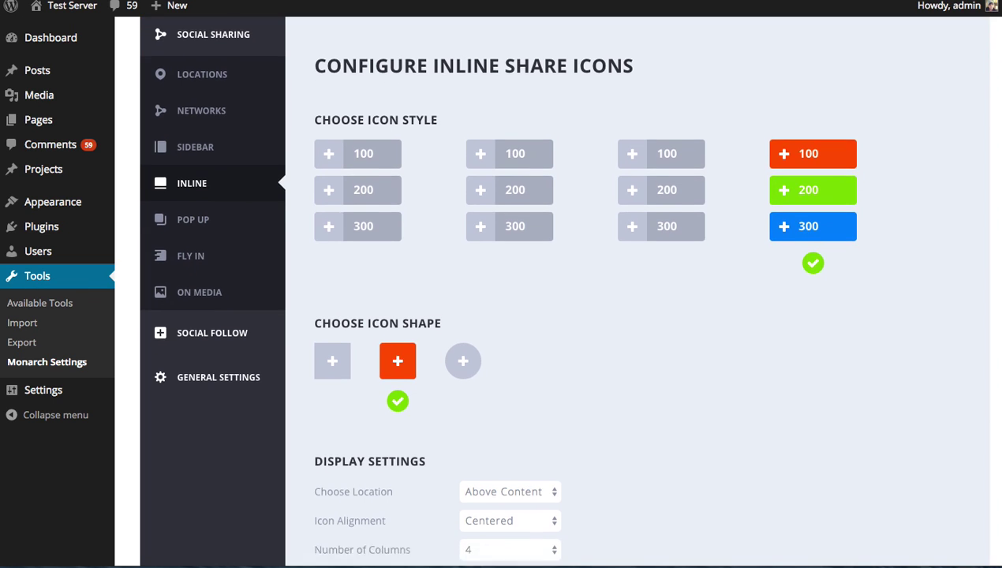
pyautogui.scroll(-2, 561, 288)
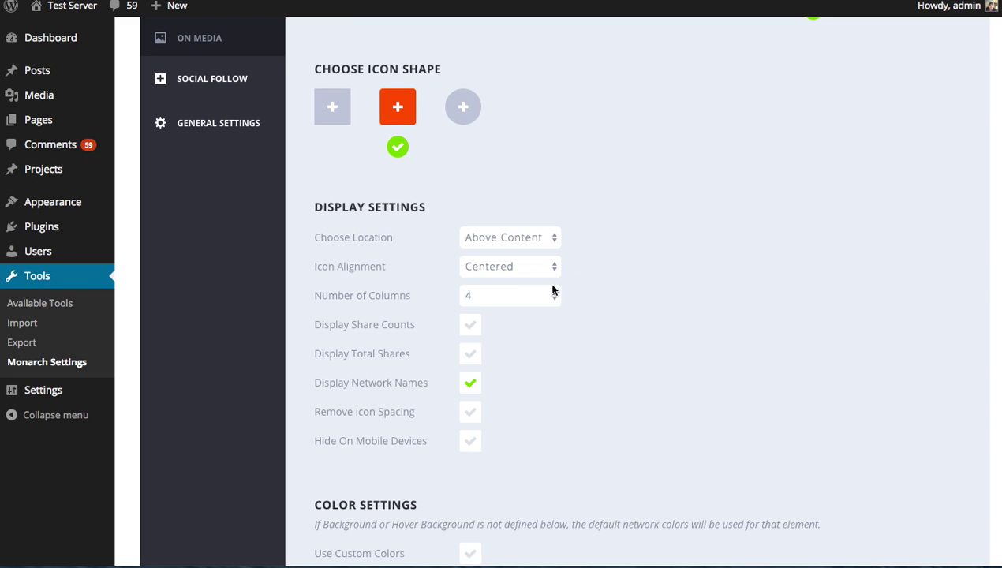
pyautogui.click(552, 290)
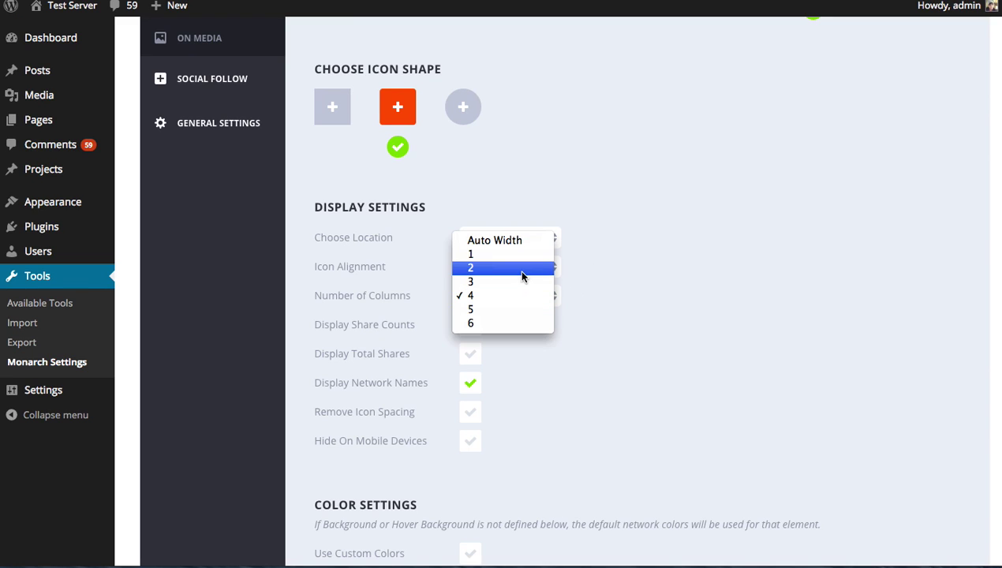
pyautogui.click(519, 270)
pyautogui.scroll(-6, 743, 312)
pyautogui.click(412, 368)
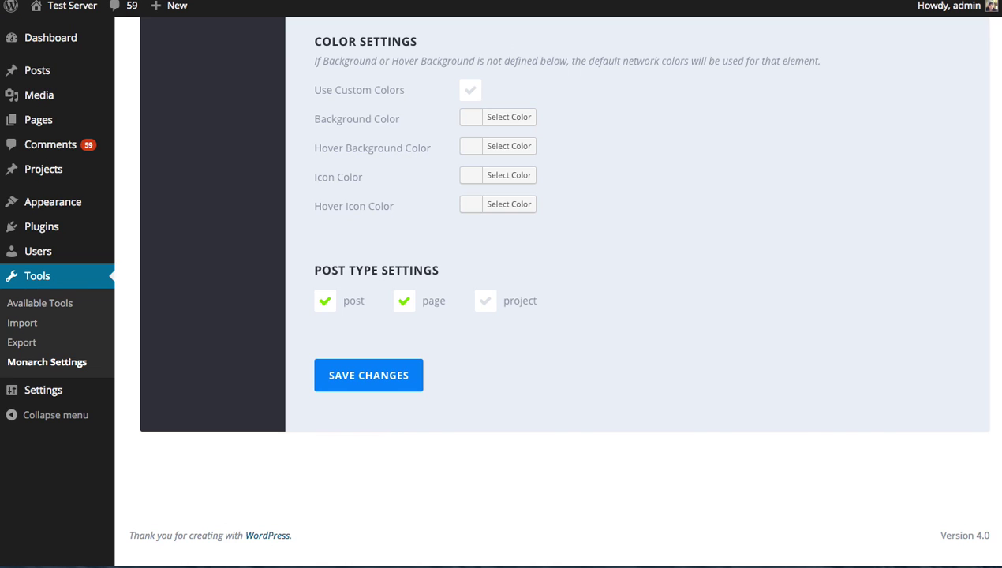
# Set the inline icon alignment to Left, save the changes, and reload the blog post
pyautogui.scroll(4, 769, 353)
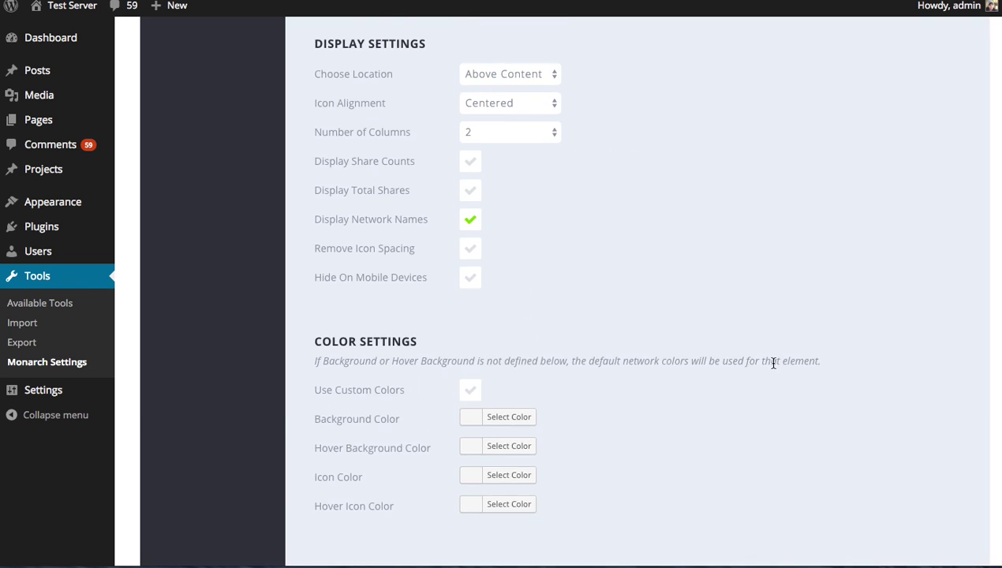
pyautogui.scroll(2, 775, 370)
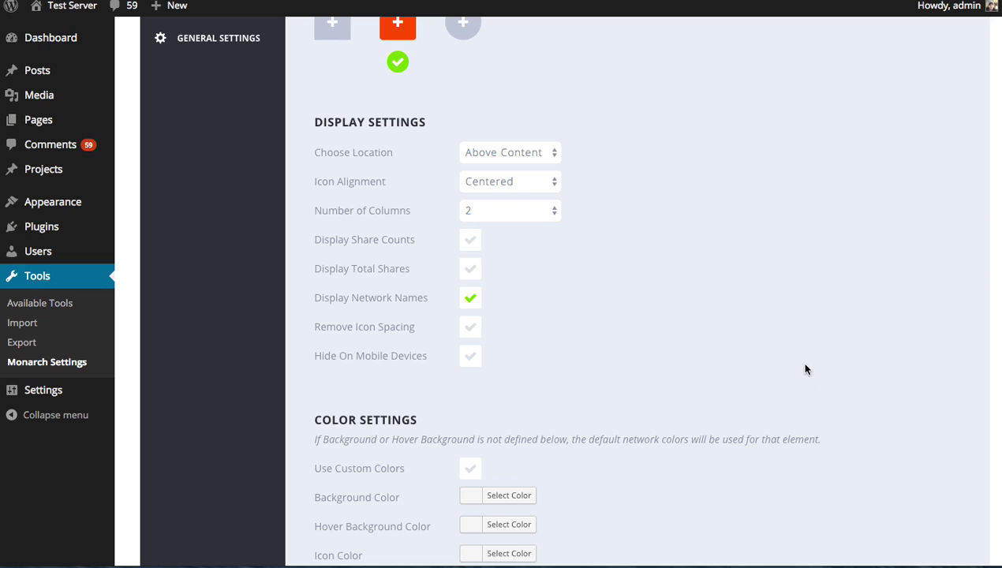
pyautogui.click(547, 187)
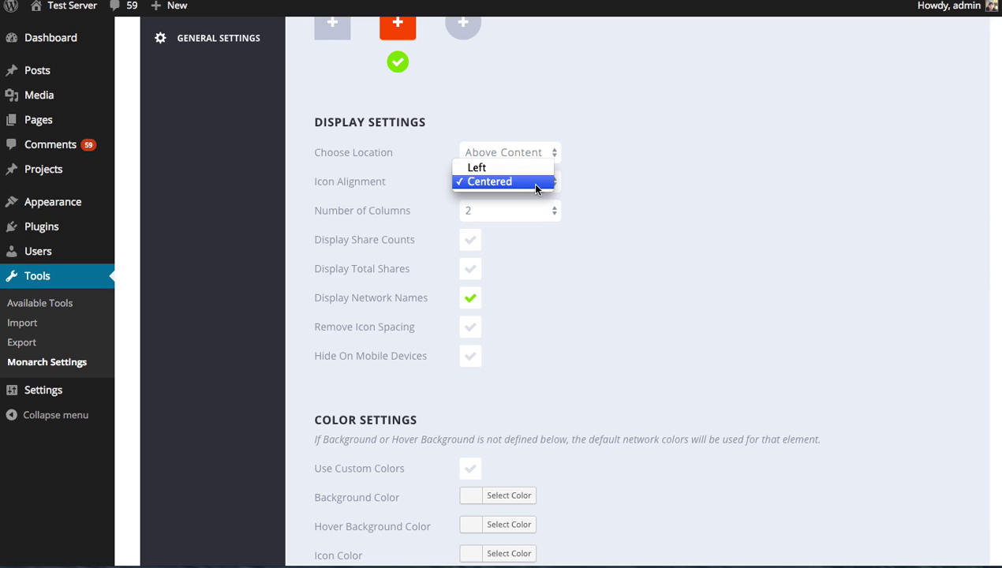
pyautogui.click(514, 171)
pyautogui.scroll(-5, 688, 262)
pyautogui.click(421, 381)
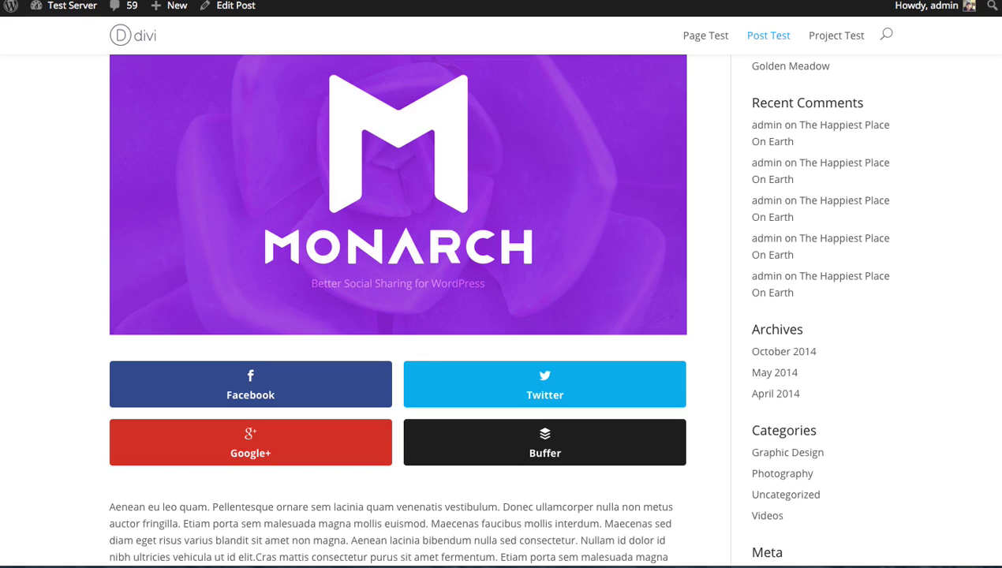
pyautogui.press('super+r')
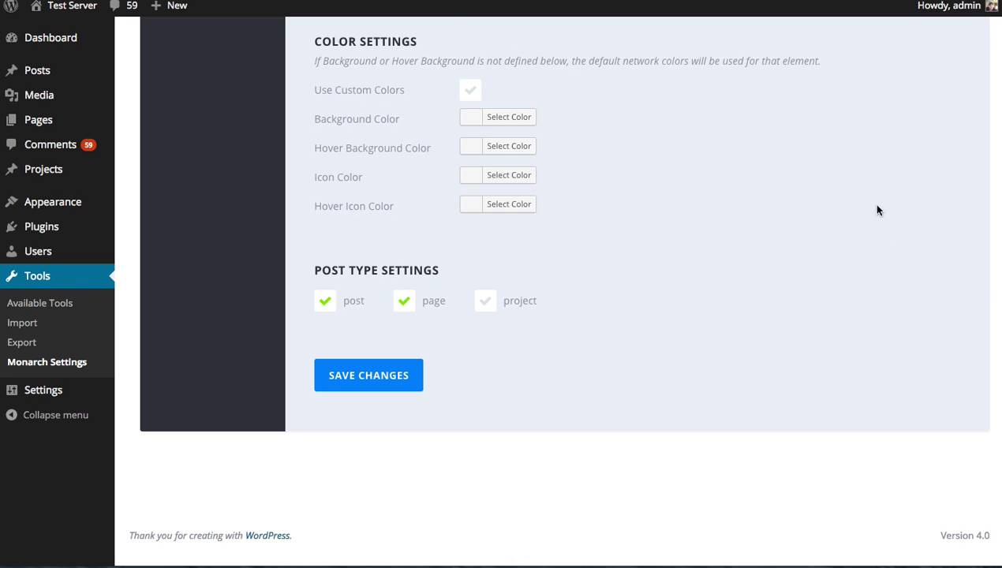
# Set the number of columns to 4 and enable Display Share Counts
pyautogui.scroll(5, 770, 190)
pyautogui.scroll(2, 777, 229)
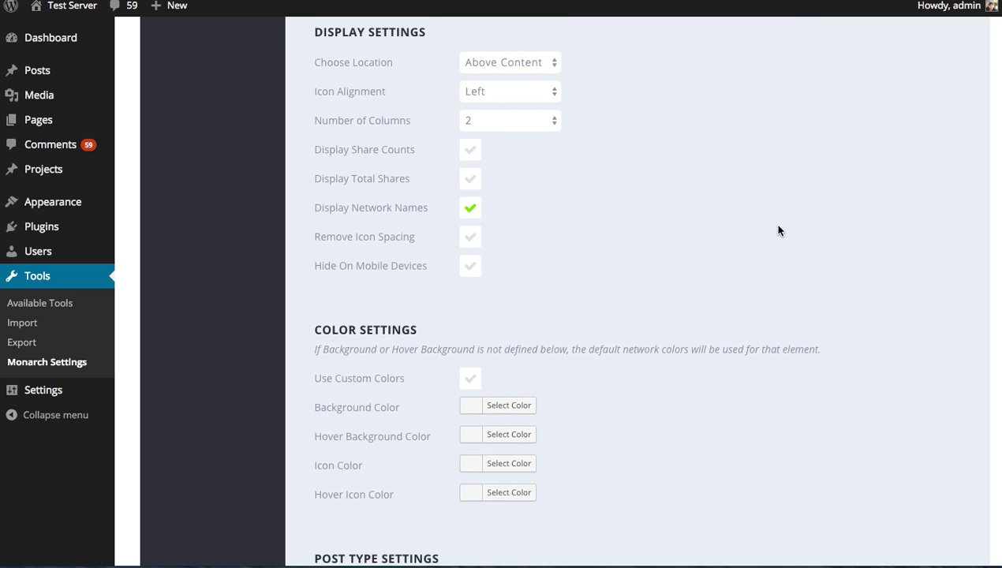
pyautogui.click(511, 159)
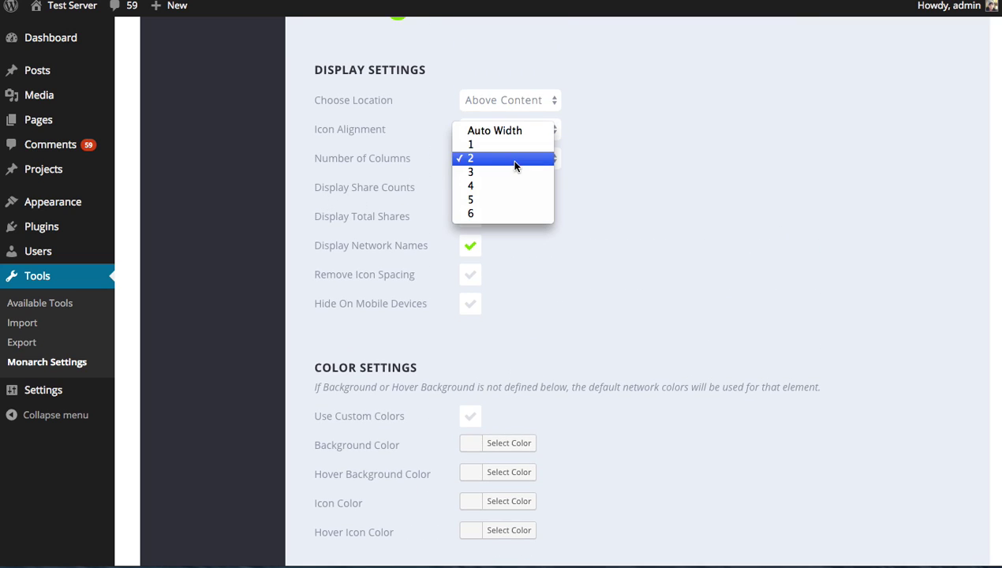
pyautogui.click(509, 188)
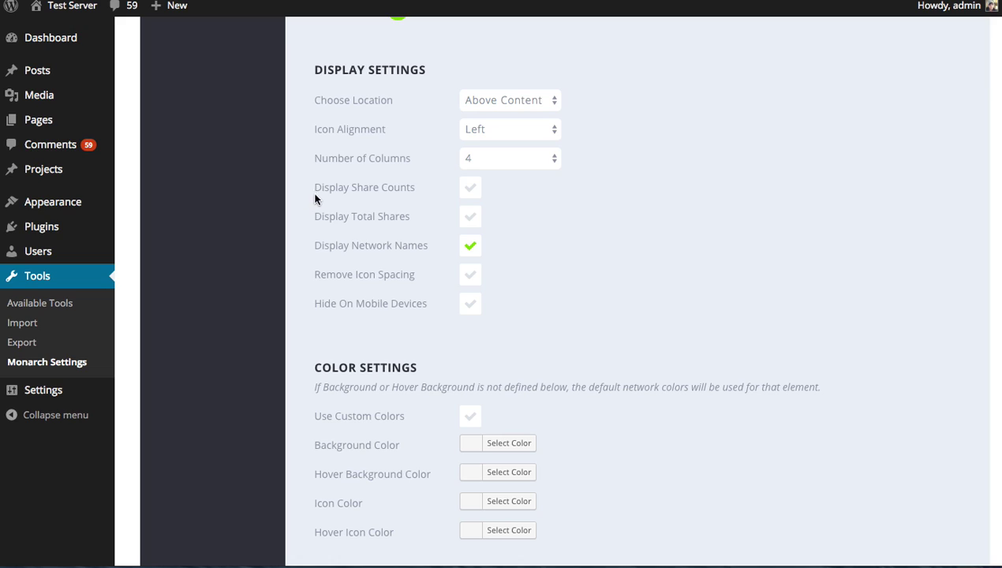
pyautogui.click(470, 190)
pyautogui.click(470, 191)
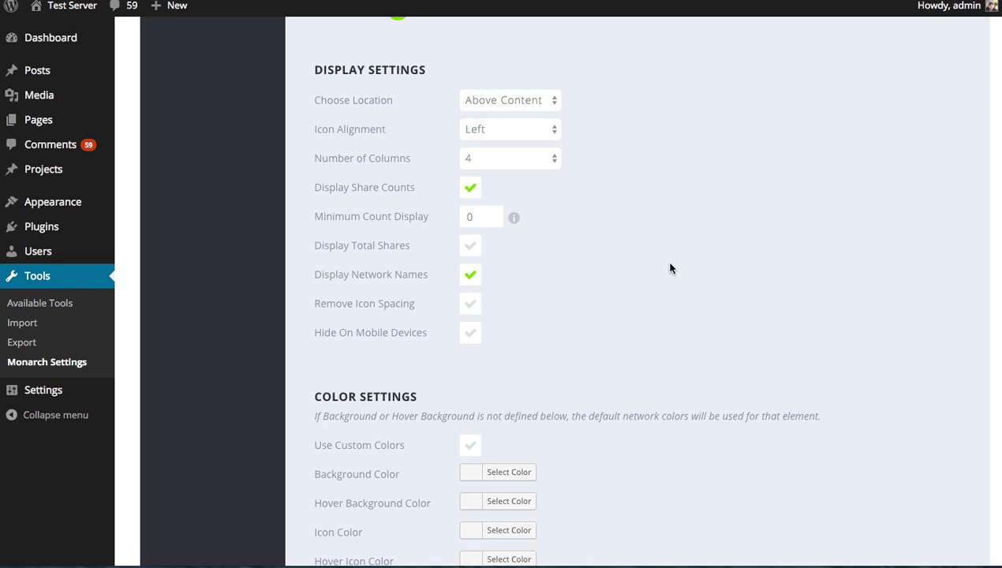
# Try a minimum count display of 30, and set it back to 0
pyautogui.click(473, 218)
pyautogui.press('BackSpace')
pyautogui.write('30')
pyautogui.doubleClick(471, 216)
pyautogui.write('0')
# Save the column and share count changes, and reload the blog post to check them
pyautogui.scroll(-5, 836, 277)
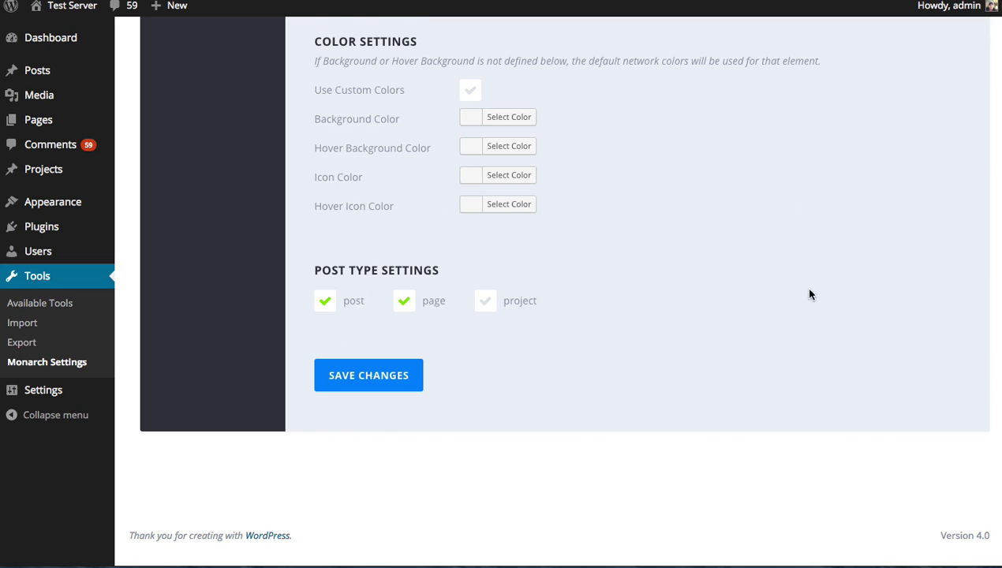
pyautogui.click(416, 375)
pyautogui.scroll(8, 710, 377)
pyautogui.scroll(-1, 402, 102)
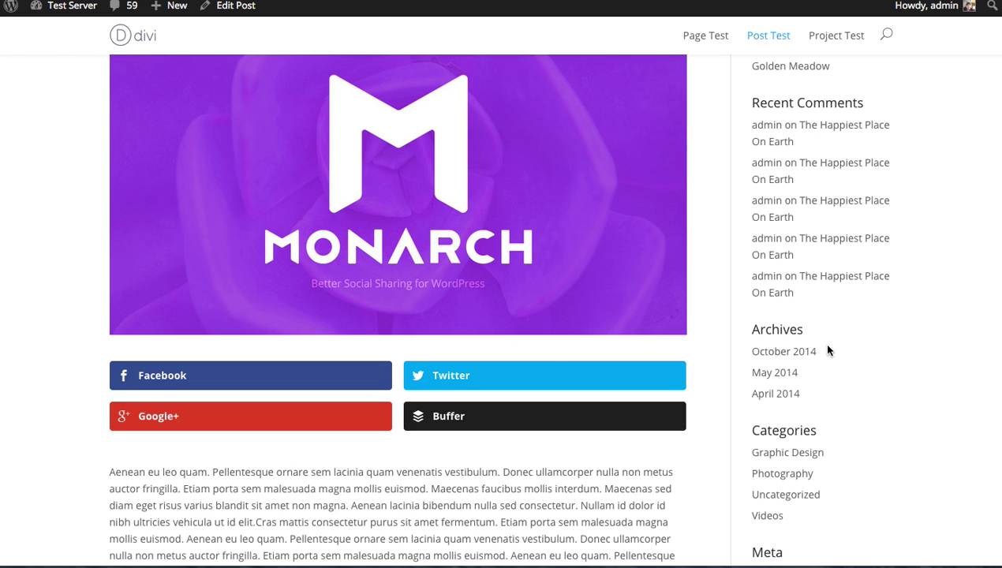
pyautogui.hotkey('ctrl', 'r')
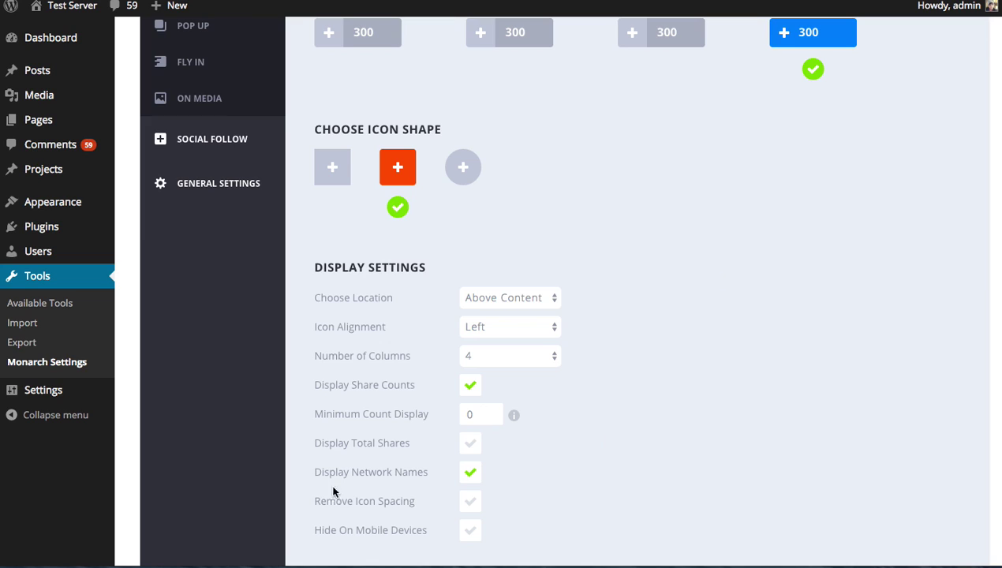
# Turn off Display Network Names for the inline icons and save the changes
pyautogui.click(470, 477)
pyautogui.scroll(-5, 558, 471)
pyautogui.click(410, 493)
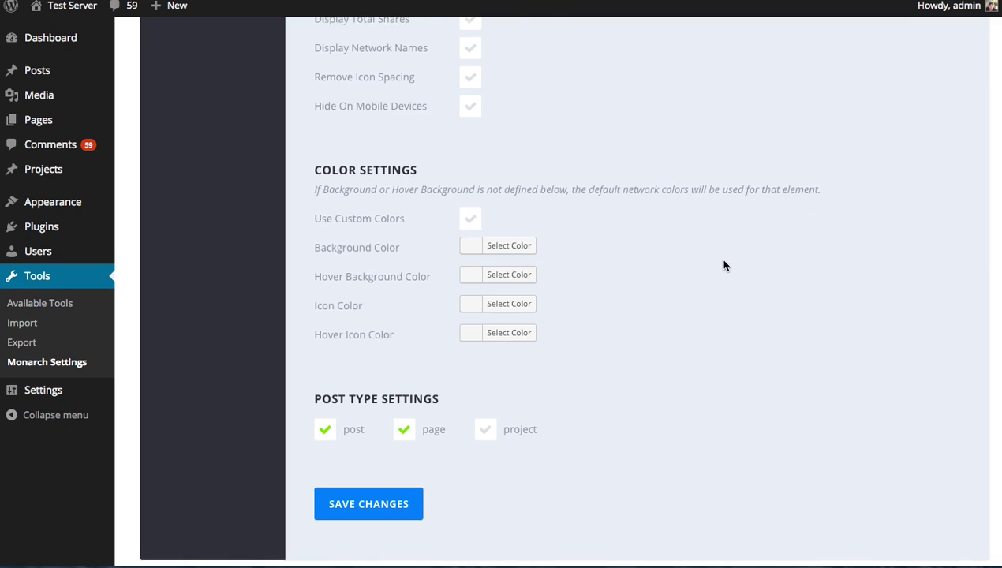
# Enable Display Total Shares in the inline display settings
pyautogui.scroll(5, 722, 263)
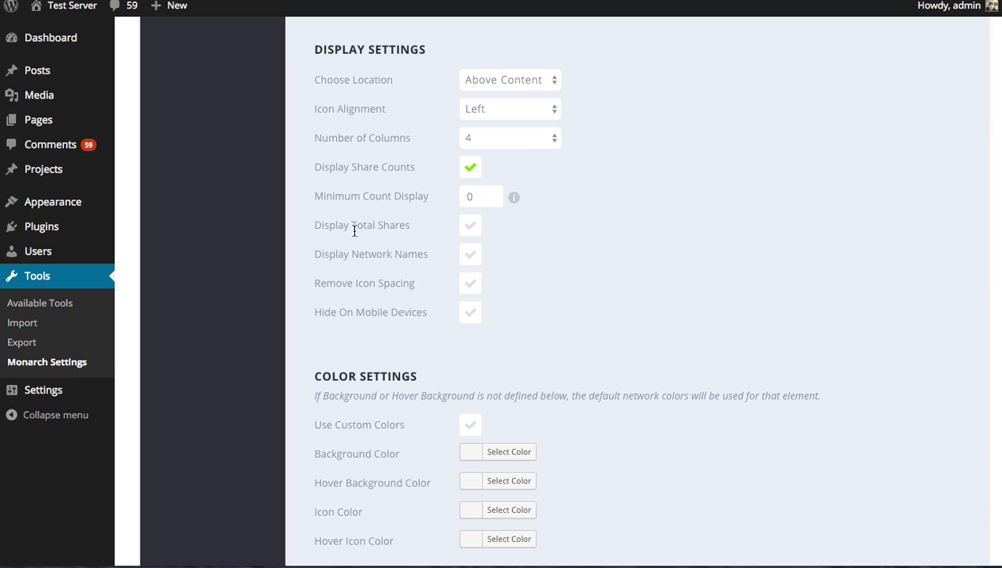
pyautogui.click(471, 227)
pyautogui.click(471, 227)
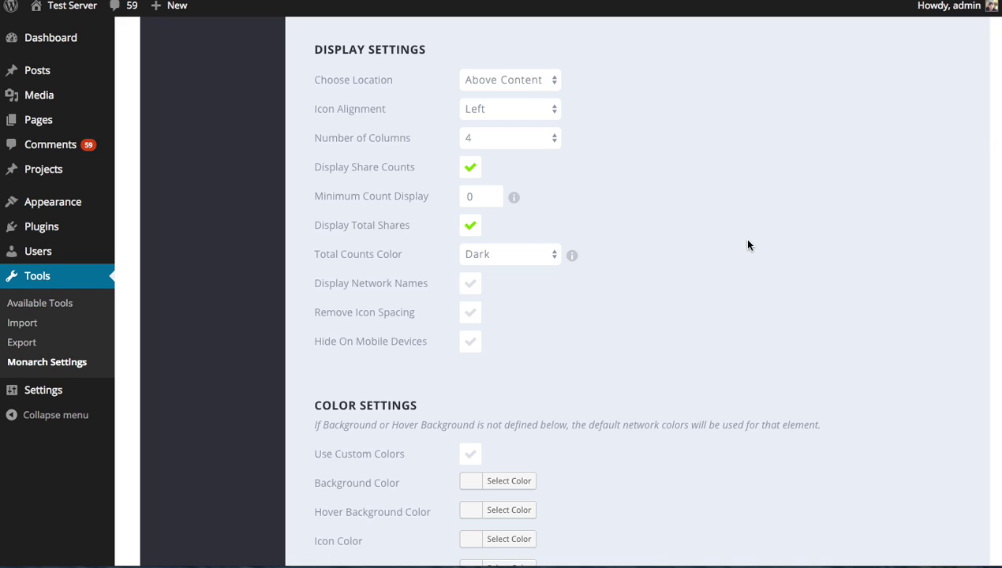
# Review the Total Counts Color options while keeping Dark, and turn Display Network Names back on
pyautogui.click(552, 254)
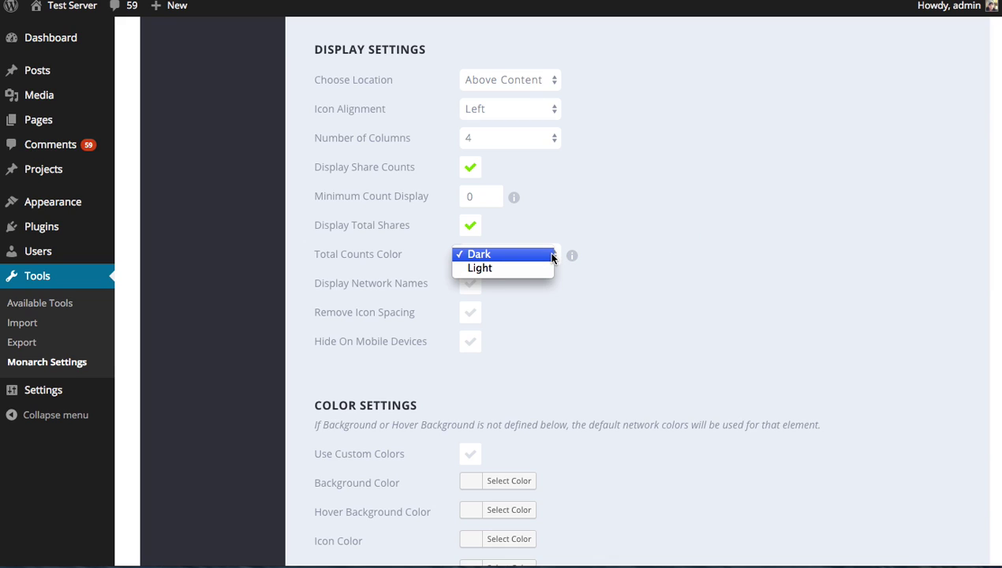
pyautogui.click(694, 249)
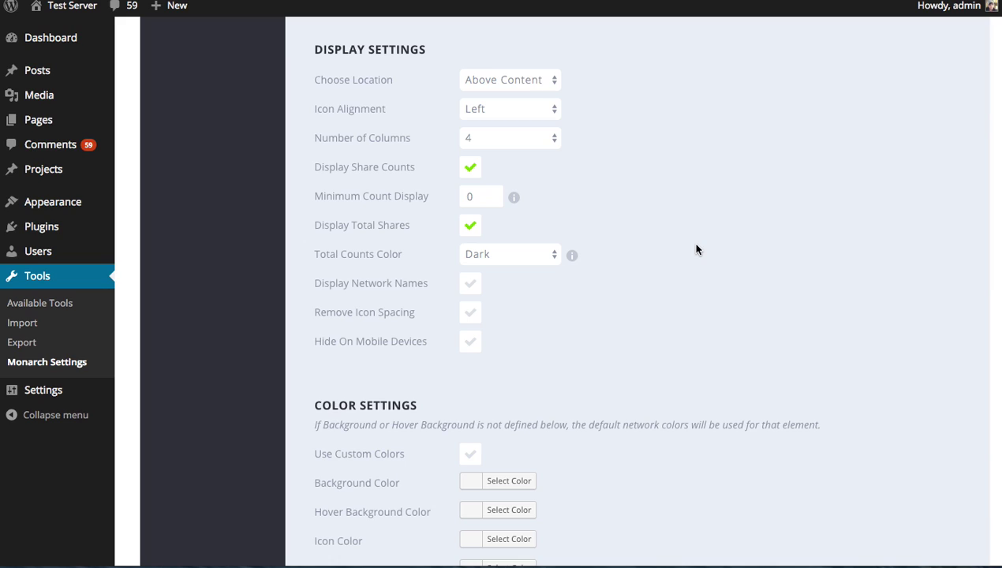
pyautogui.click(505, 253)
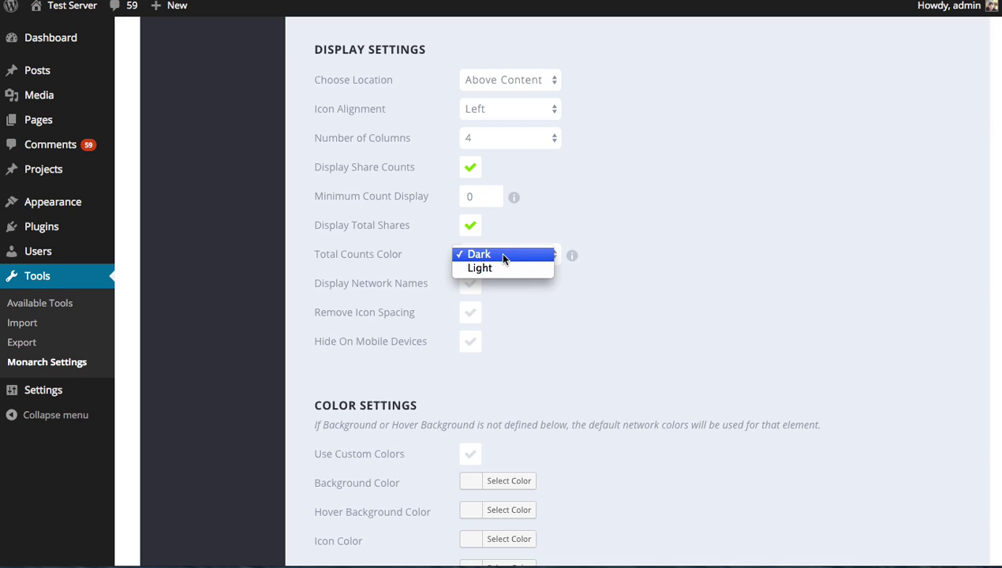
pyautogui.click(744, 243)
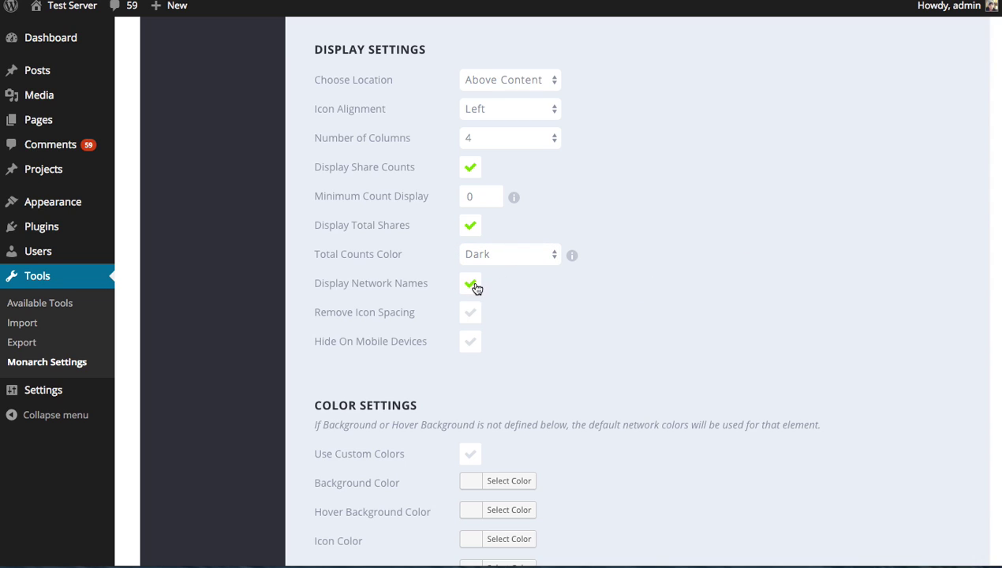
# Save the total shares and network names settings, and reload the blog post
pyautogui.scroll(-5, 481, 332)
pyautogui.click(355, 379)
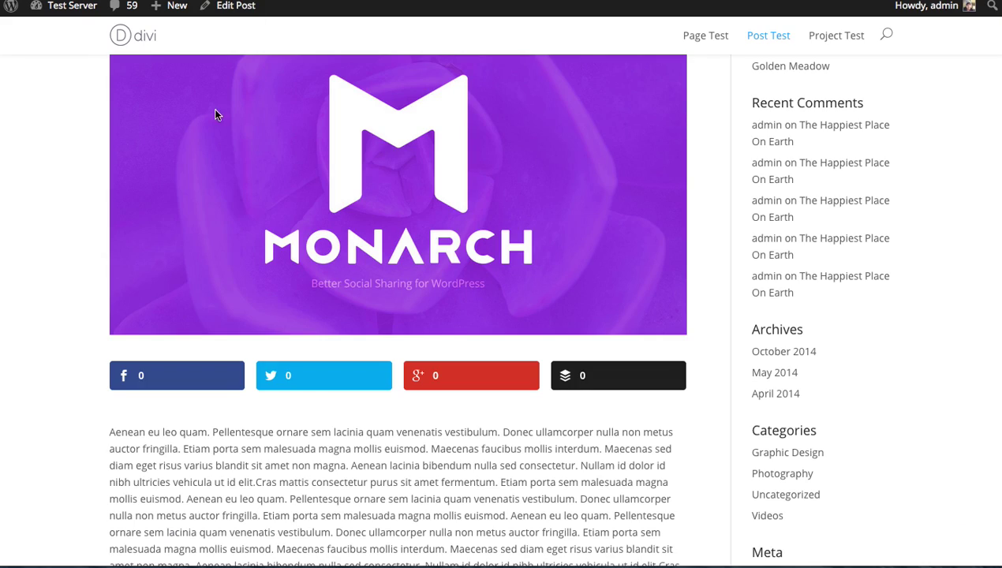
pyautogui.hotkey('ctrl', 'r')
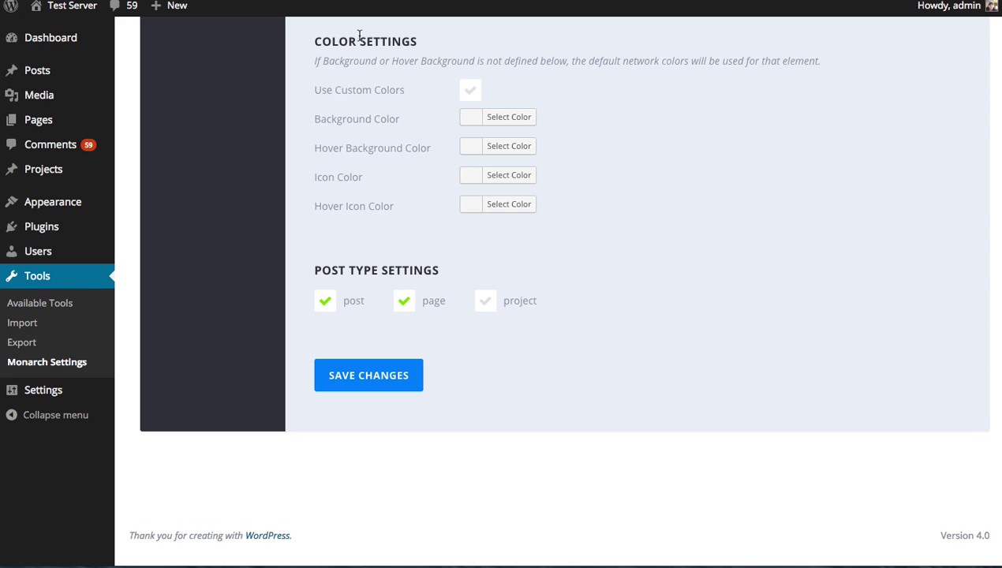
# Enable Remove Icon Spacing for the inline icons and save the changes
pyautogui.scroll(5, 716, 245)
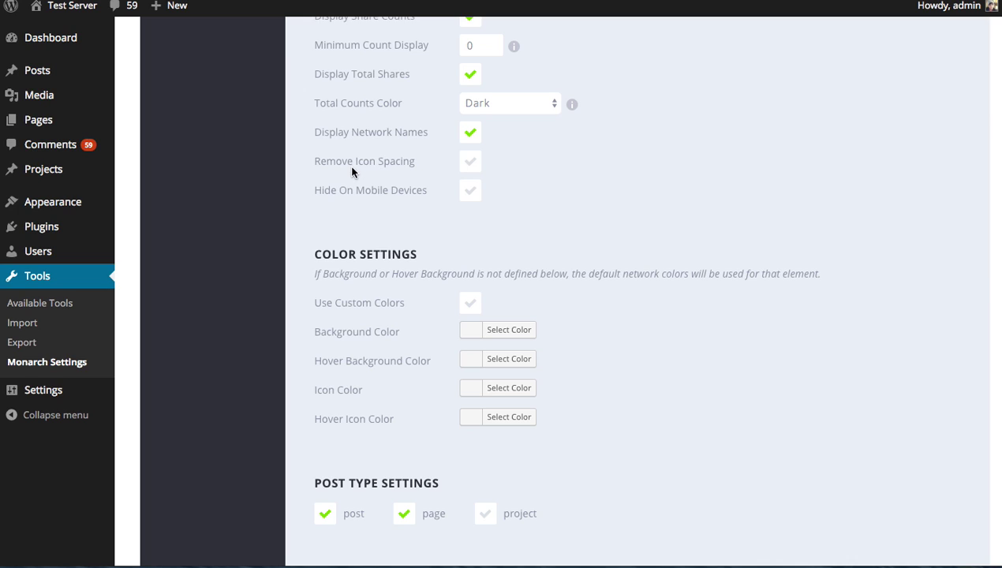
pyautogui.click(471, 162)
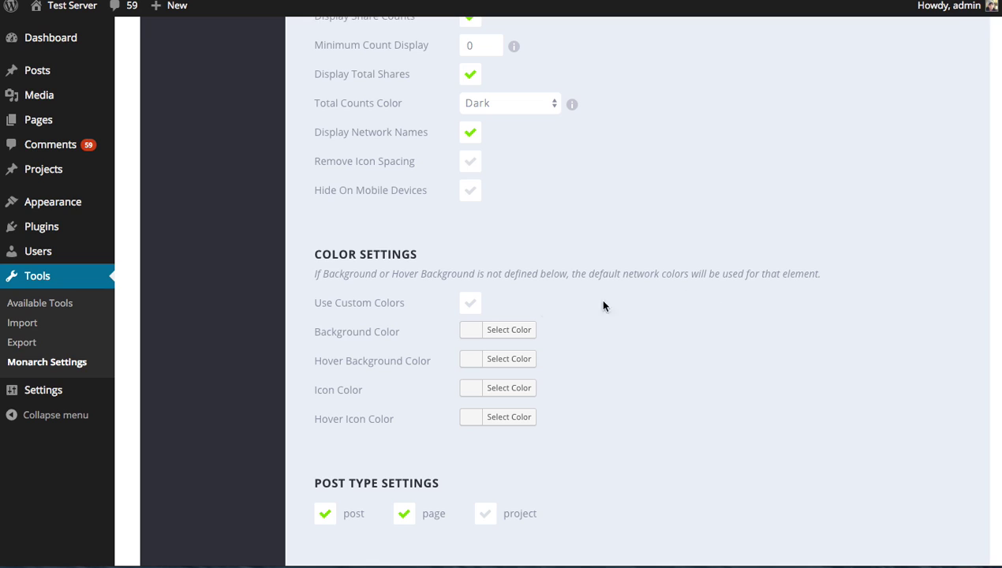
pyautogui.click(466, 188)
pyautogui.scroll(-5, 648, 268)
pyautogui.click(379, 377)
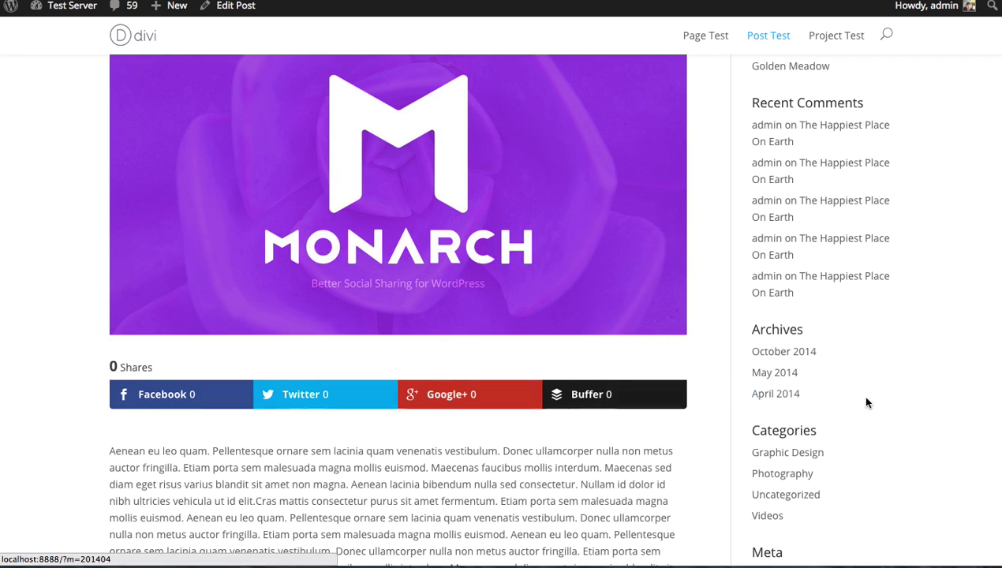
# Check how the share buttons without spacing and the total share count look on the blog post
pyautogui.scroll(3, 912, 387)
pyautogui.scroll(-6, 913, 385)
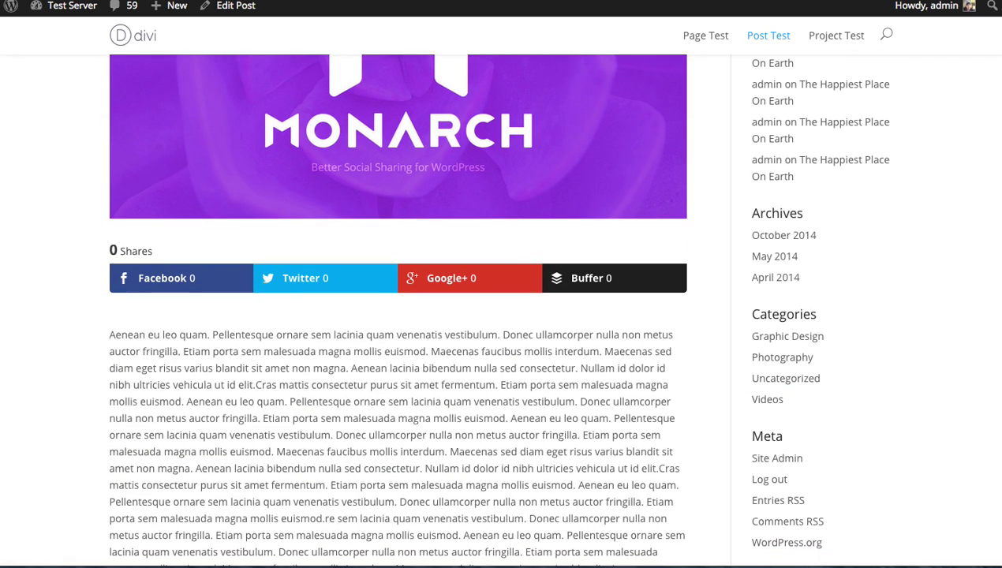
pyautogui.scroll(-2, 496, 307)
pyautogui.scroll(4, 495, 308)
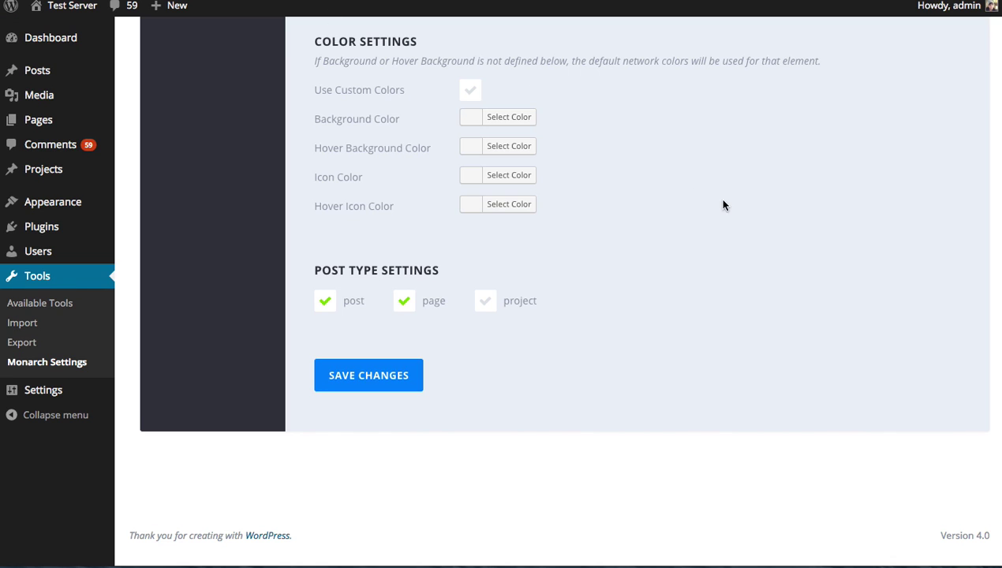
# Try the Hide On Mobile Devices option and turn it back off
pyautogui.scroll(3, 723, 209)
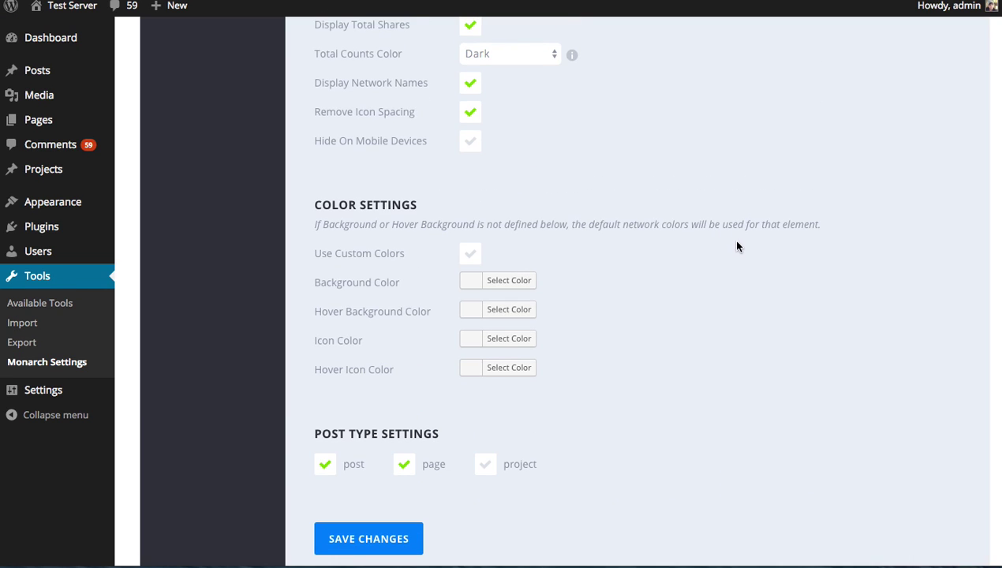
pyautogui.click(470, 147)
pyautogui.click(469, 146)
# Enable Use Custom Colors for the inline icons and set their background color to the red swatch
pyautogui.click(466, 253)
pyautogui.click(489, 280)
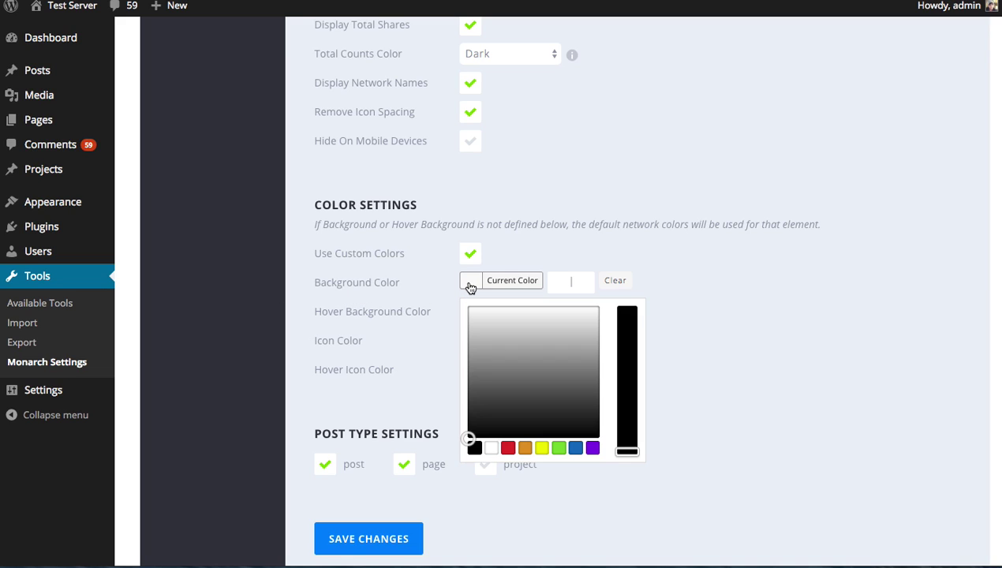
pyautogui.click(507, 447)
pyautogui.click(805, 368)
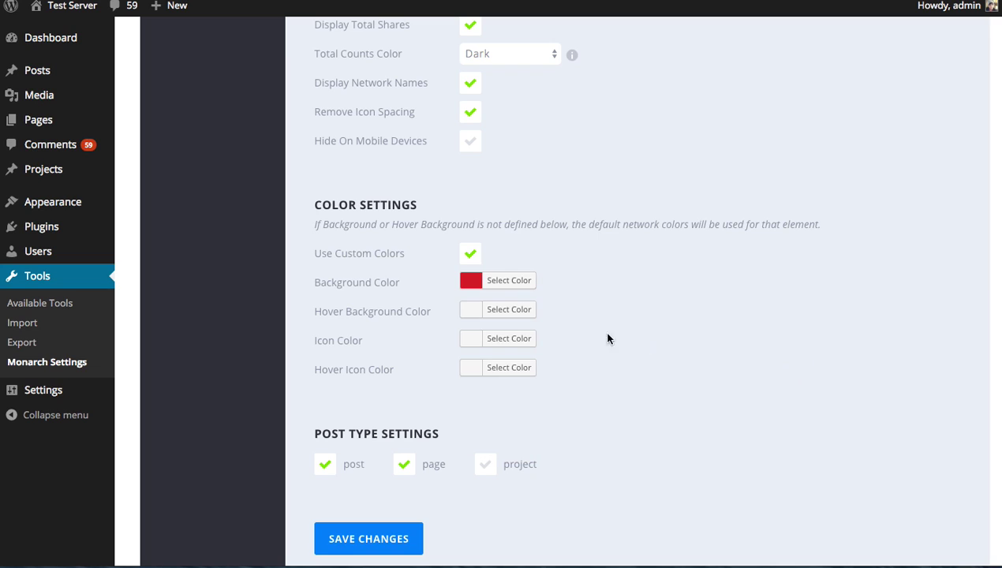
# Set the hover background color to the orange swatch and reload the blog post to check the custom colors
pyautogui.click(471, 310)
pyautogui.click(525, 477)
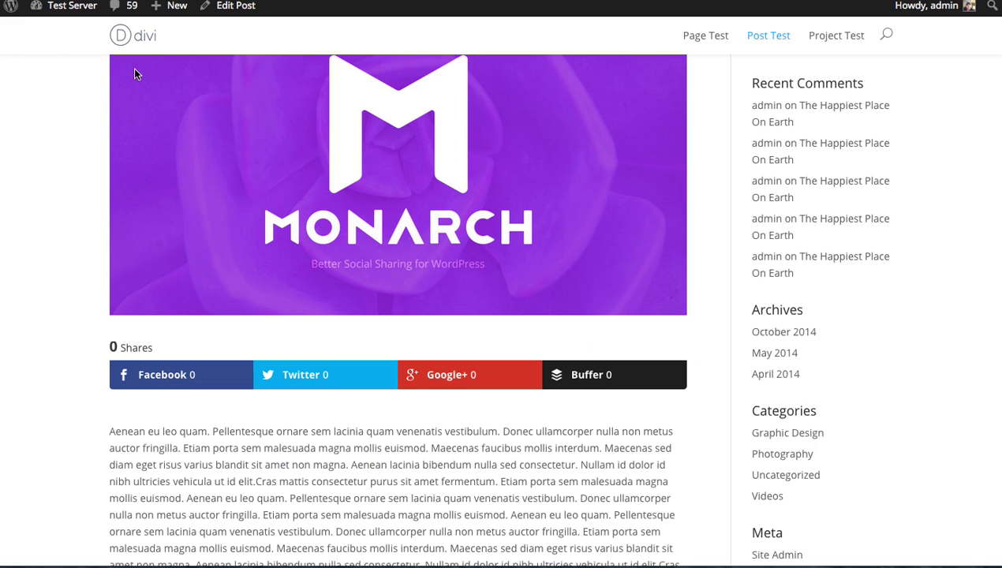
pyautogui.hotkey('ctrl', 'r')
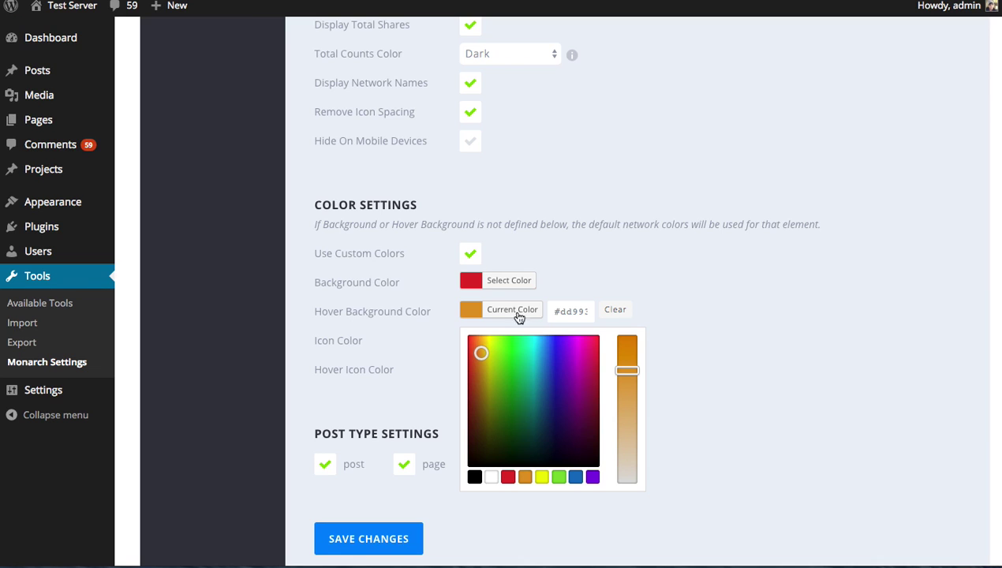
pyautogui.click(519, 314)
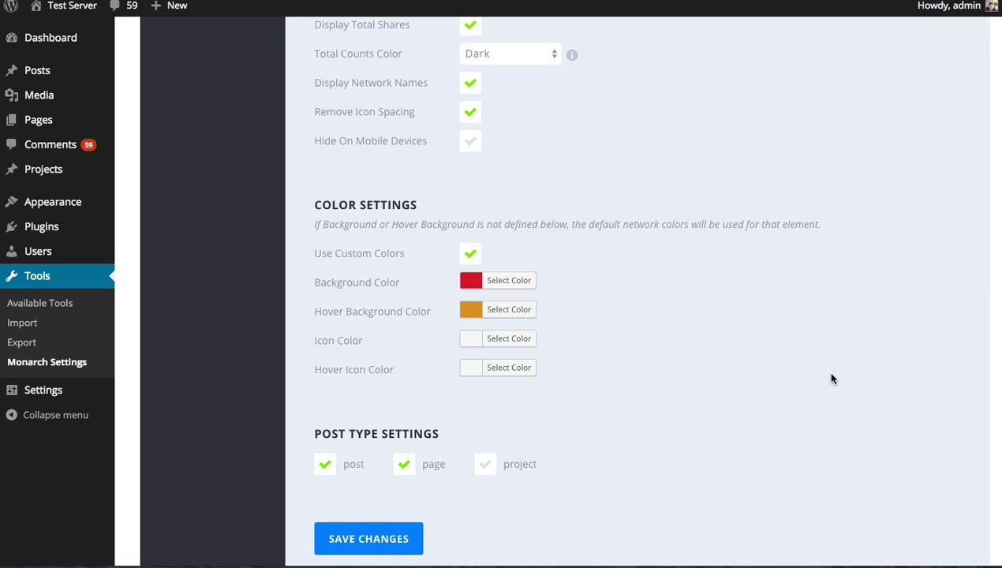
# Turn off the post type in the inline icons' Post Type Settings, keeping only page enabled, and save the changes
pyautogui.click(486, 467)
pyautogui.click(486, 465)
pyautogui.click(325, 467)
pyautogui.click(404, 541)
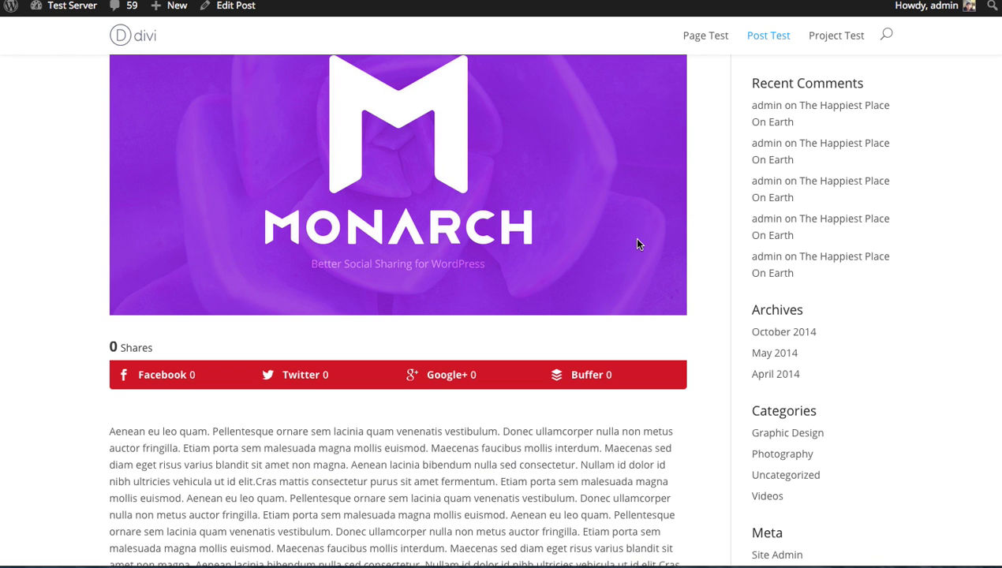
# Reload the blog post and open the Page Test page to check where the inline share buttons appear
pyautogui.scroll(1, 637, 239)
pyautogui.press('super+r')
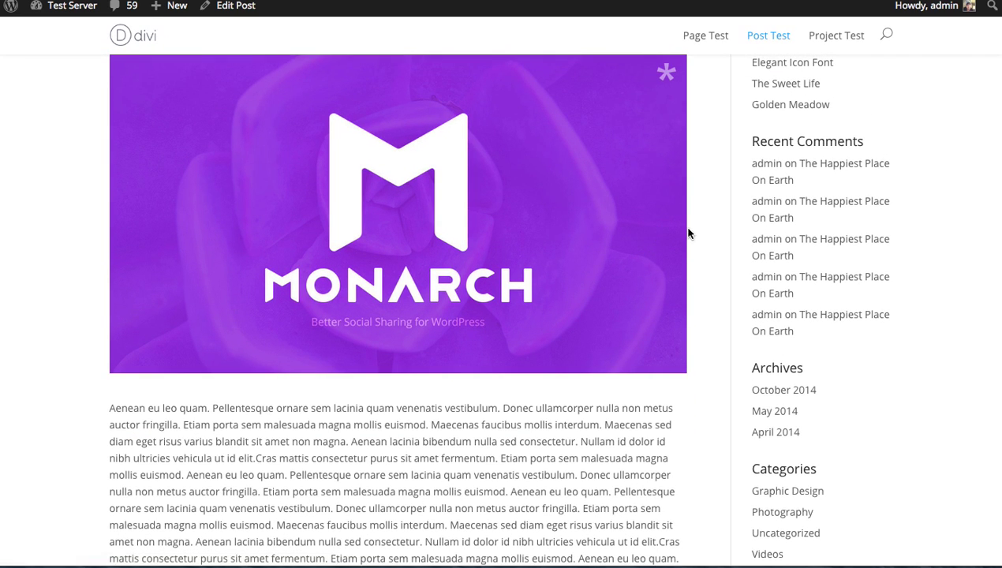
pyautogui.scroll(-2, 580, 371)
pyautogui.scroll(4, 581, 371)
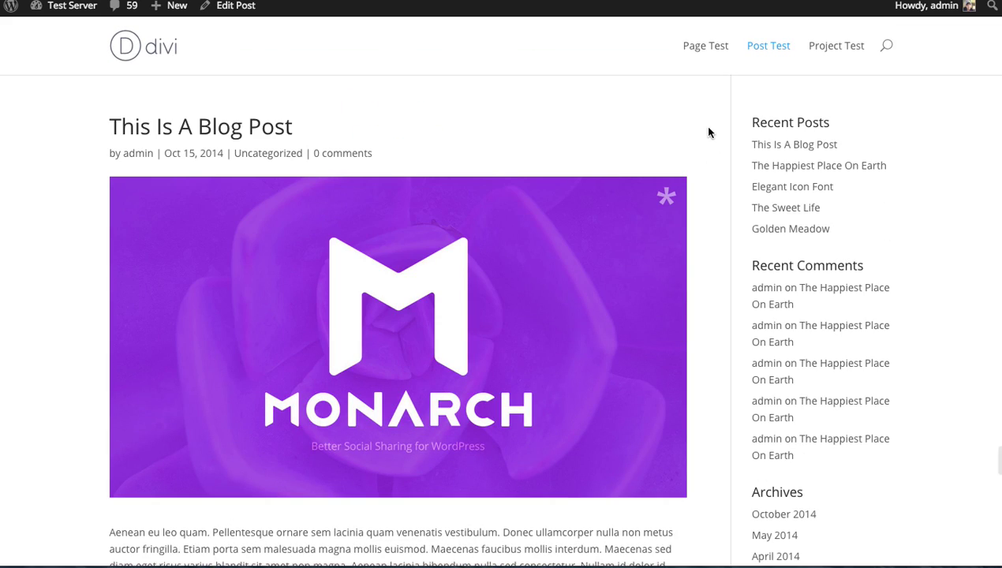
pyautogui.click(704, 62)
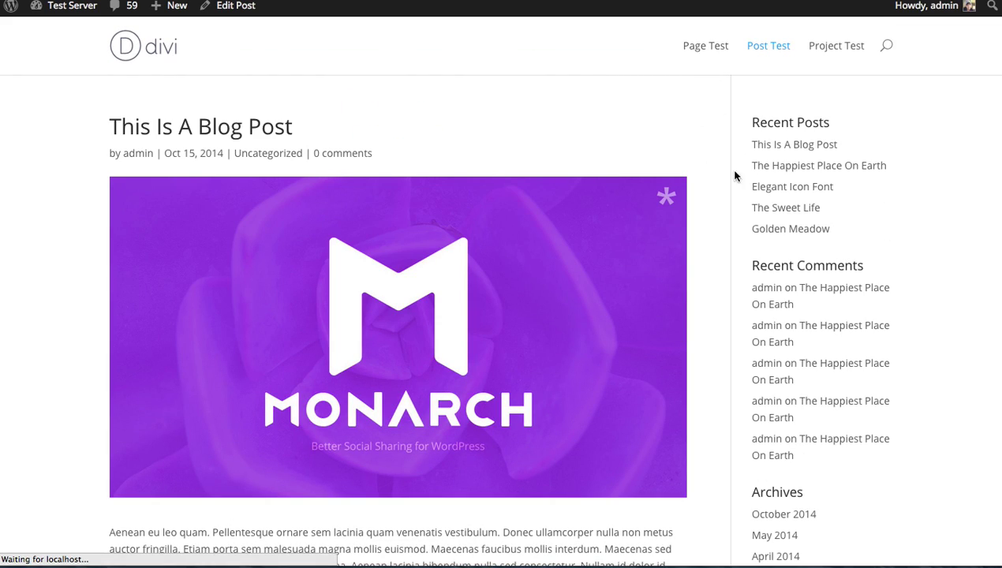
pyautogui.scroll(-5, 791, 193)
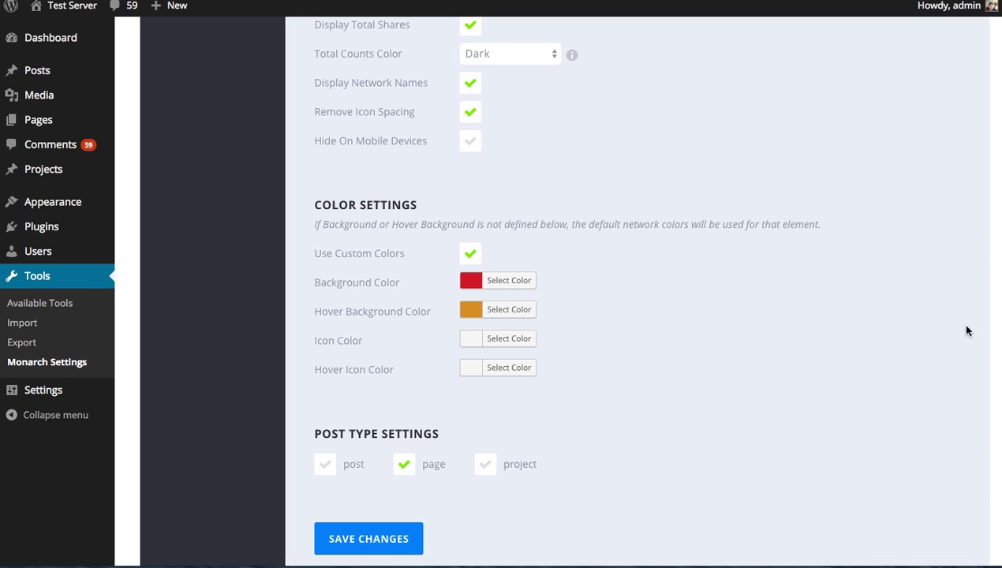
pyautogui.moveTo(991, 344); pyautogui.dragTo(996, 45)
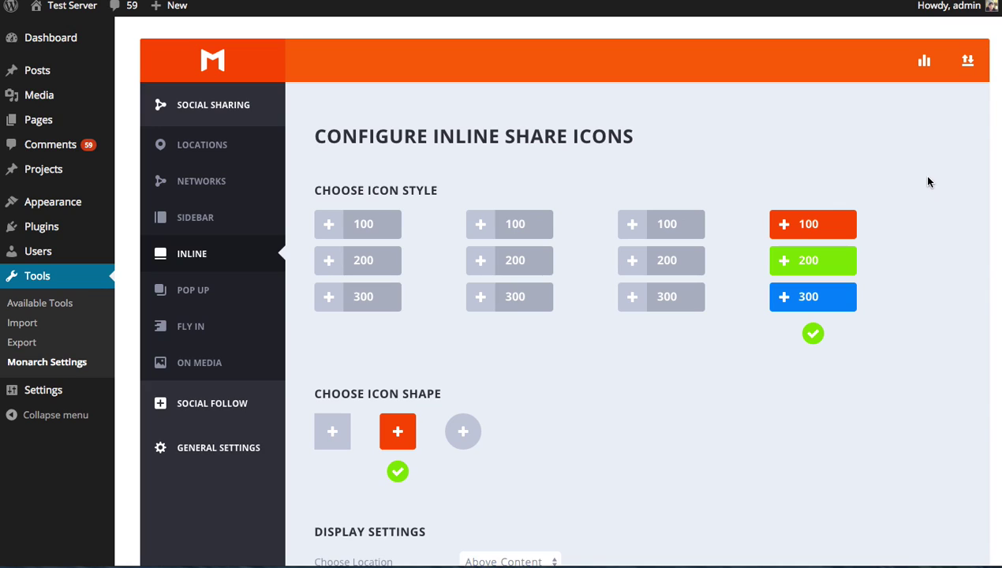